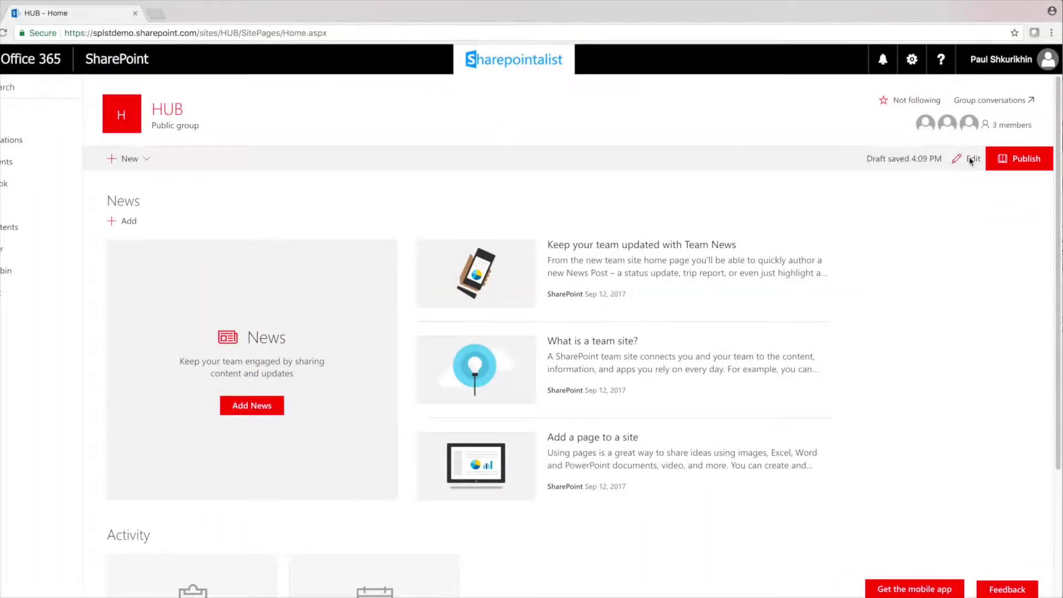
Put the HUB home page in edit mode and insert an SPHub web part above News.
{"action": "left_click", "coordinate": [969, 161]}
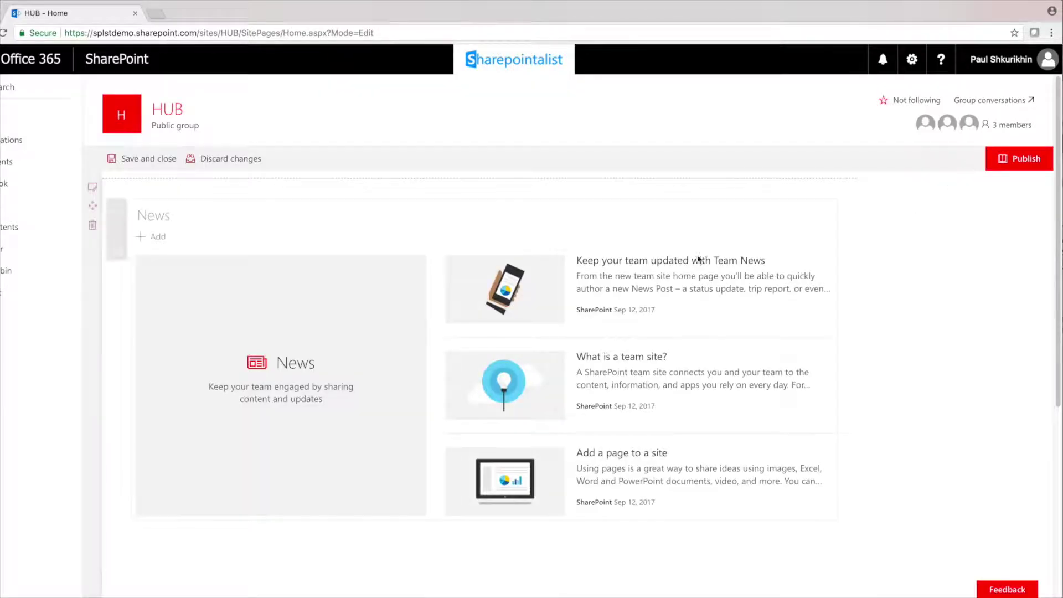
{"action": "left_click", "coordinate": [484, 178]}
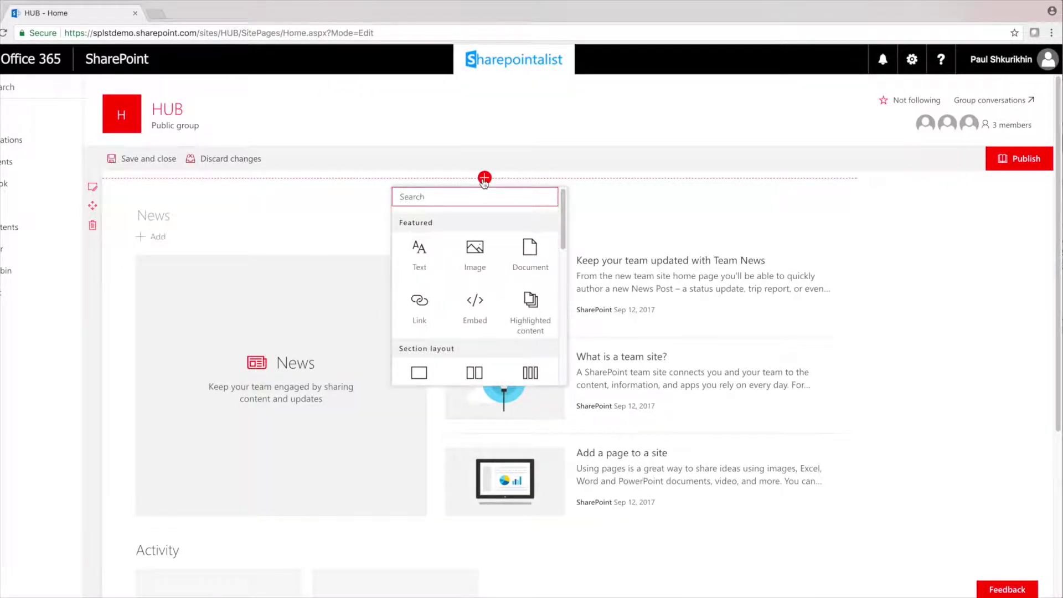
{"action": "scroll", "coordinate": [476, 310], "scroll_direction": "down", "scroll_amount": 8}
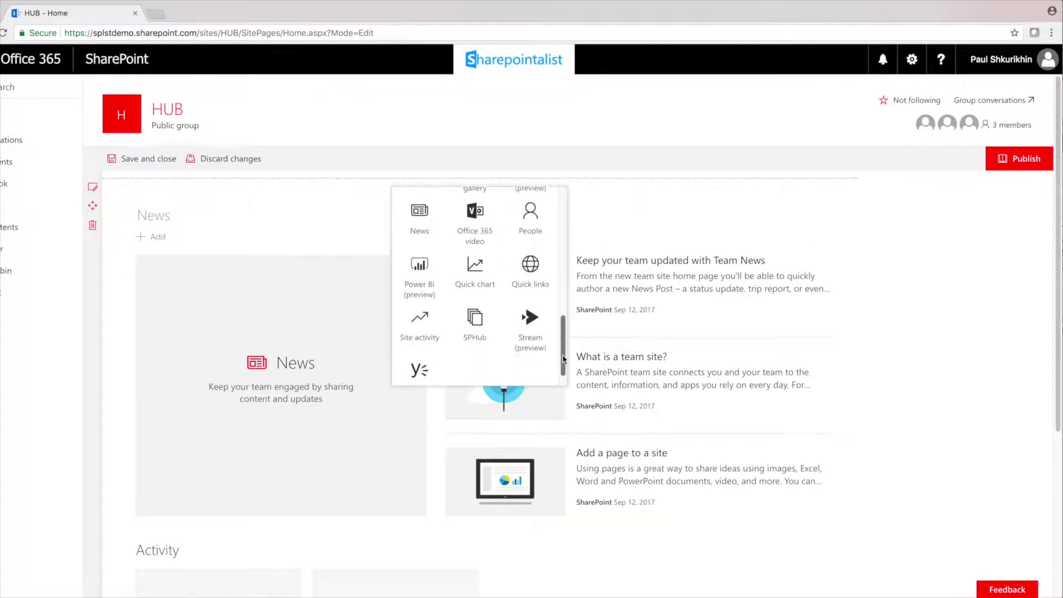
{"action": "left_click", "coordinate": [477, 310]}
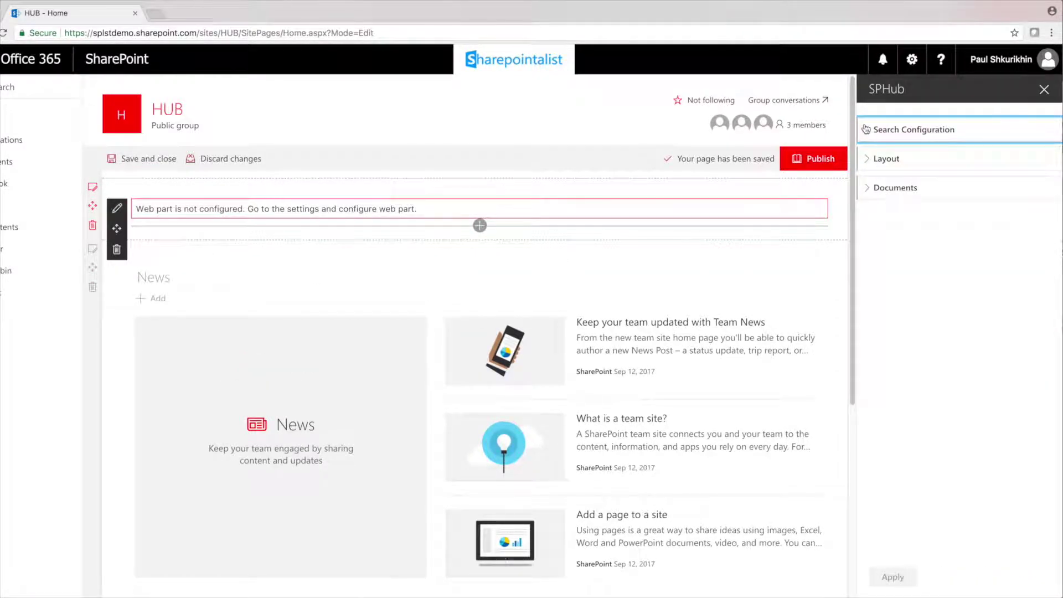
Set the SPHub search to Term, pick Portal > Document Categories, and apply.
{"action": "left_click", "coordinate": [866, 129]}
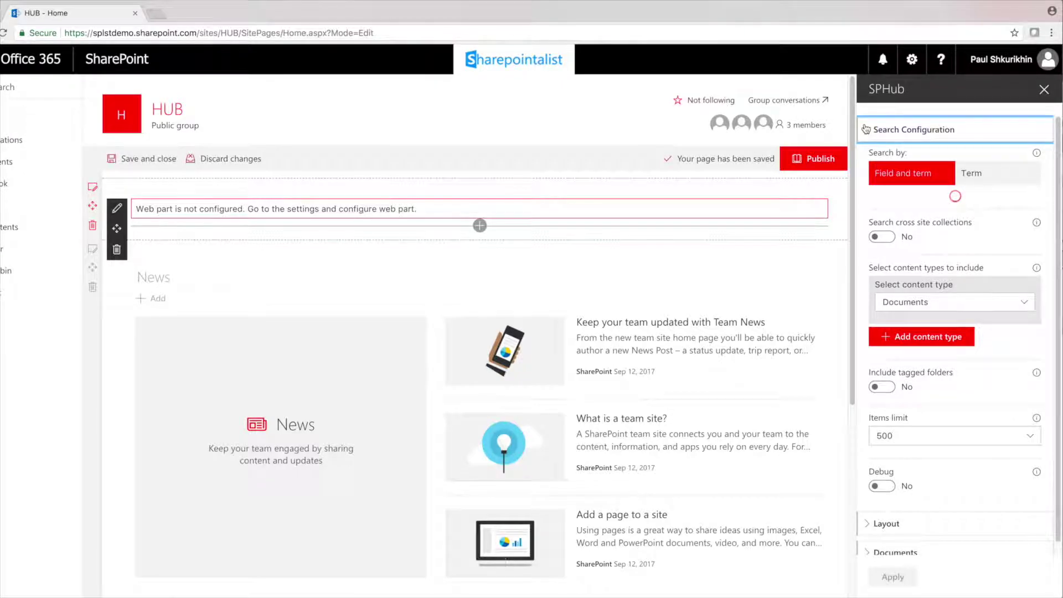
{"action": "left_click", "coordinate": [975, 175]}
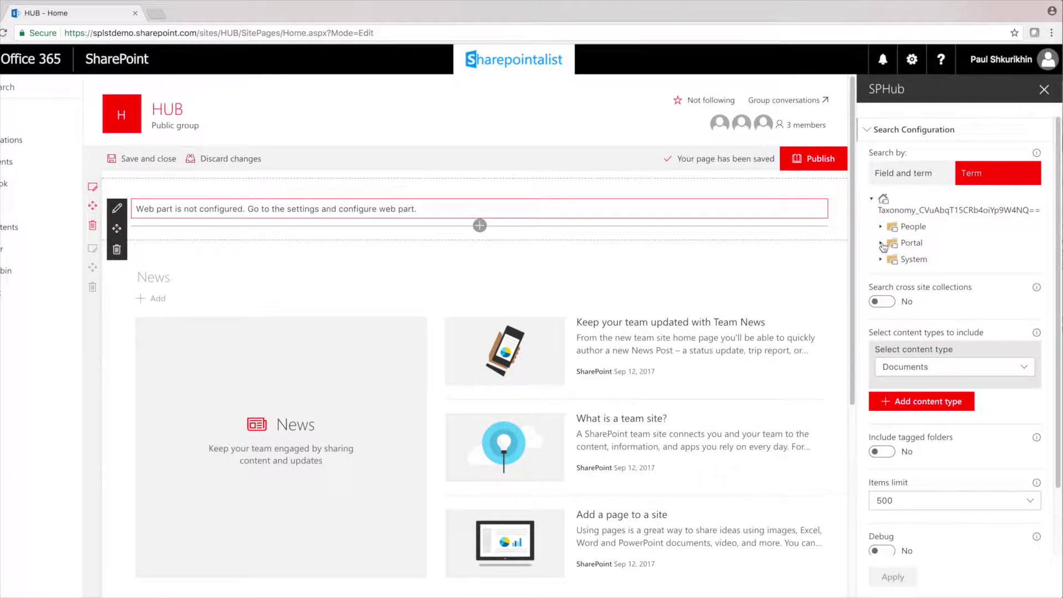
{"action": "left_click", "coordinate": [881, 243]}
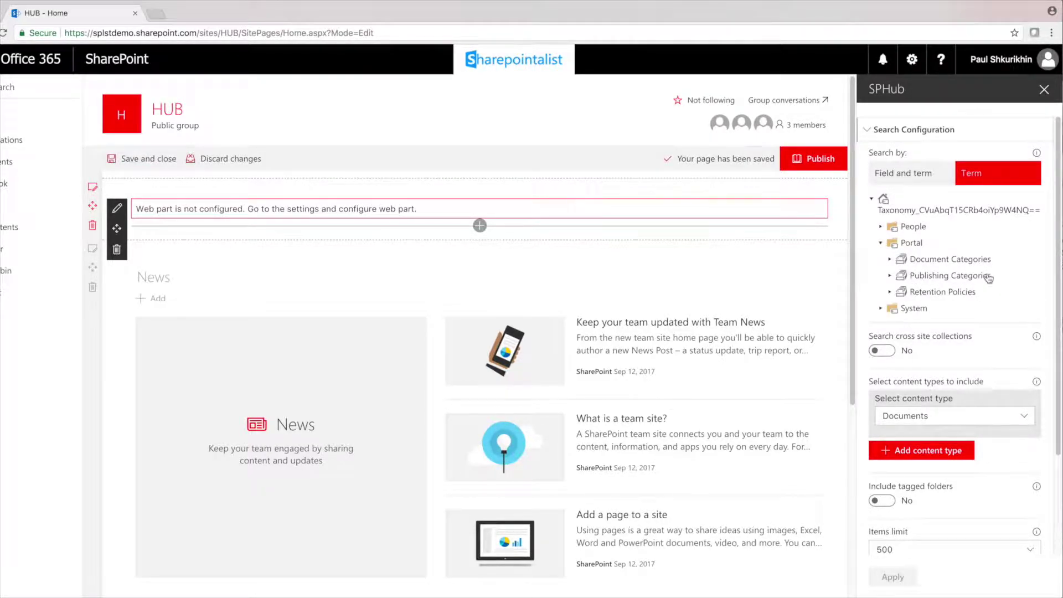
{"action": "left_click", "coordinate": [890, 259]}
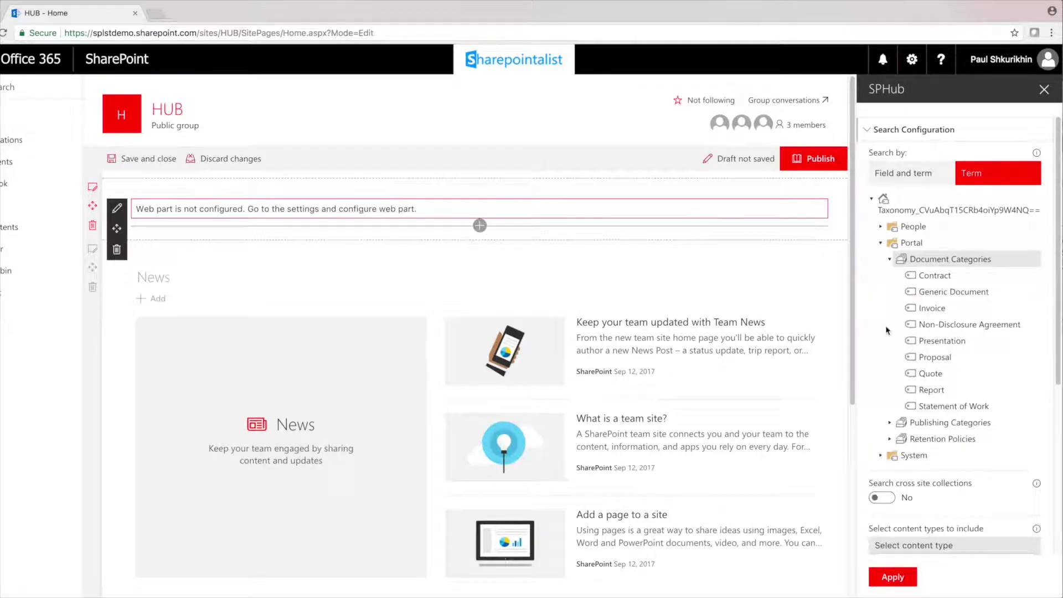
{"action": "scroll", "coordinate": [913, 434], "scroll_direction": "down", "scroll_amount": 2}
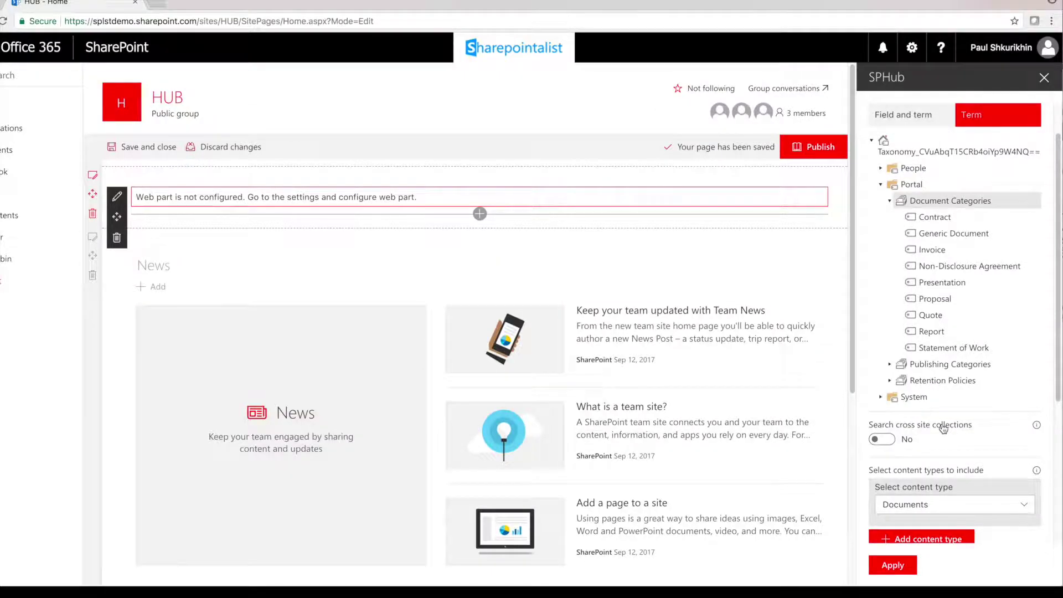
{"action": "scroll", "coordinate": [943, 430], "scroll_direction": "down", "scroll_amount": 2}
{"action": "scroll", "coordinate": [944, 430], "scroll_direction": "down", "scroll_amount": 1}
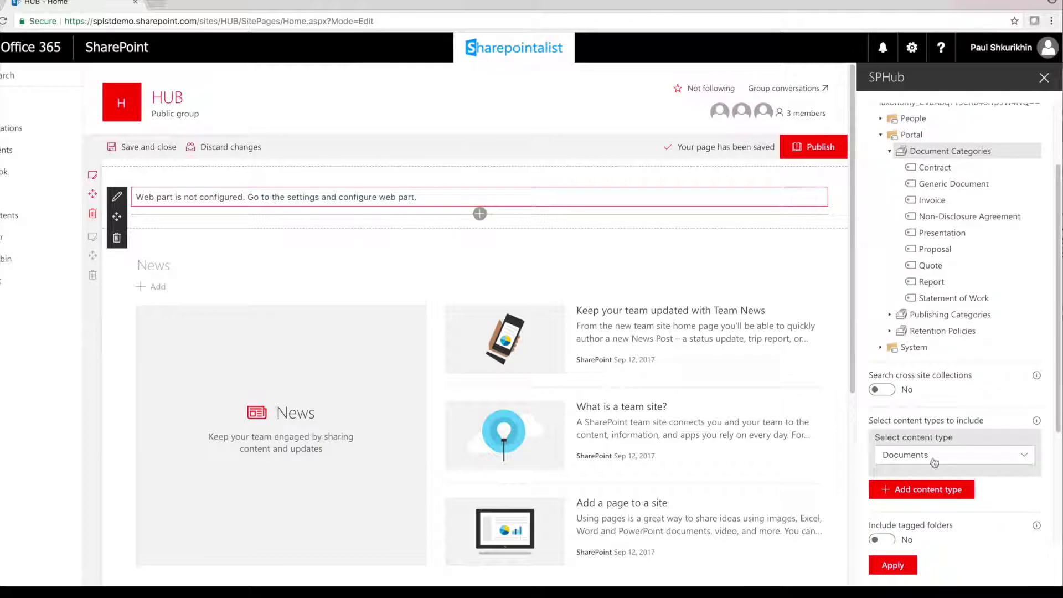
{"action": "left_click", "coordinate": [893, 564]}
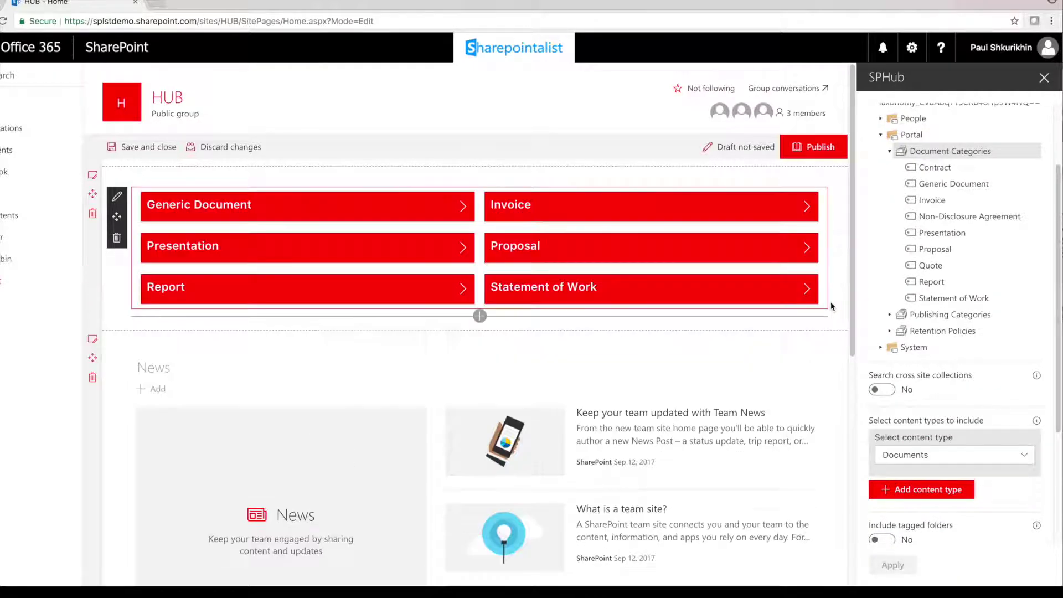
{"action": "left_click", "coordinate": [346, 210]}
{"action": "left_click", "coordinate": [344, 209]}
{"action": "left_click", "coordinate": [517, 209]}
{"action": "left_click", "coordinate": [517, 209]}
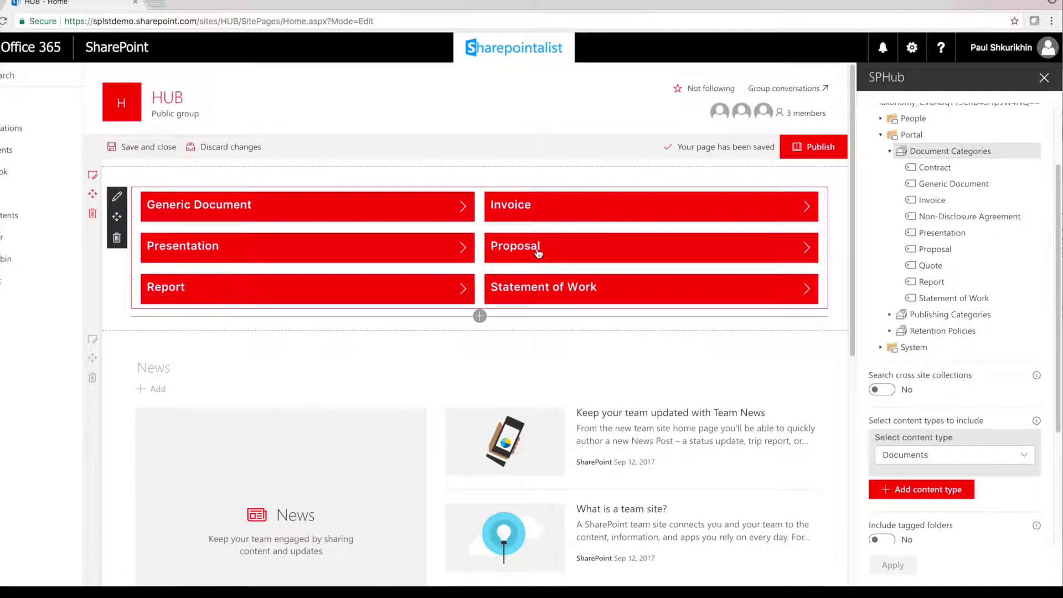
{"action": "left_click", "coordinate": [537, 249]}
{"action": "left_click", "coordinate": [538, 250]}
{"action": "left_click", "coordinate": [419, 251]}
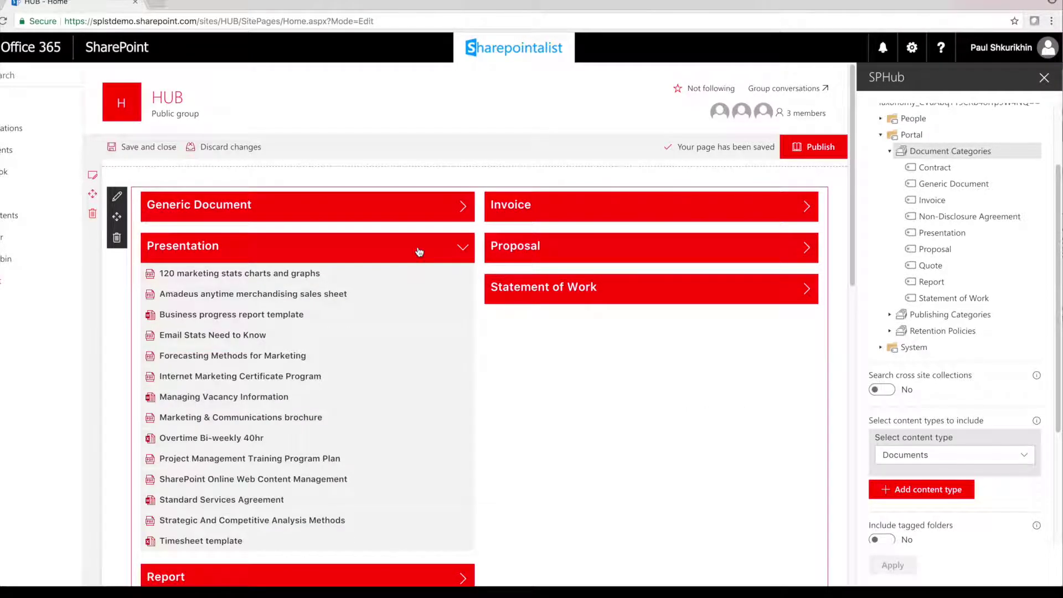
{"action": "left_click", "coordinate": [419, 250]}
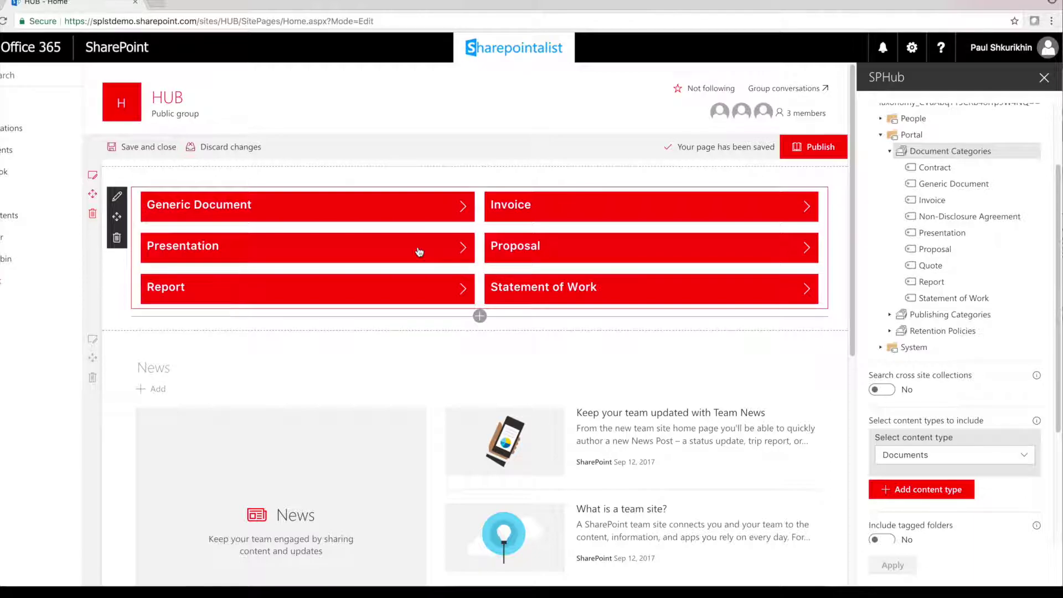
{"action": "scroll", "coordinate": [934, 360], "scroll_direction": "down", "scroll_amount": 5}
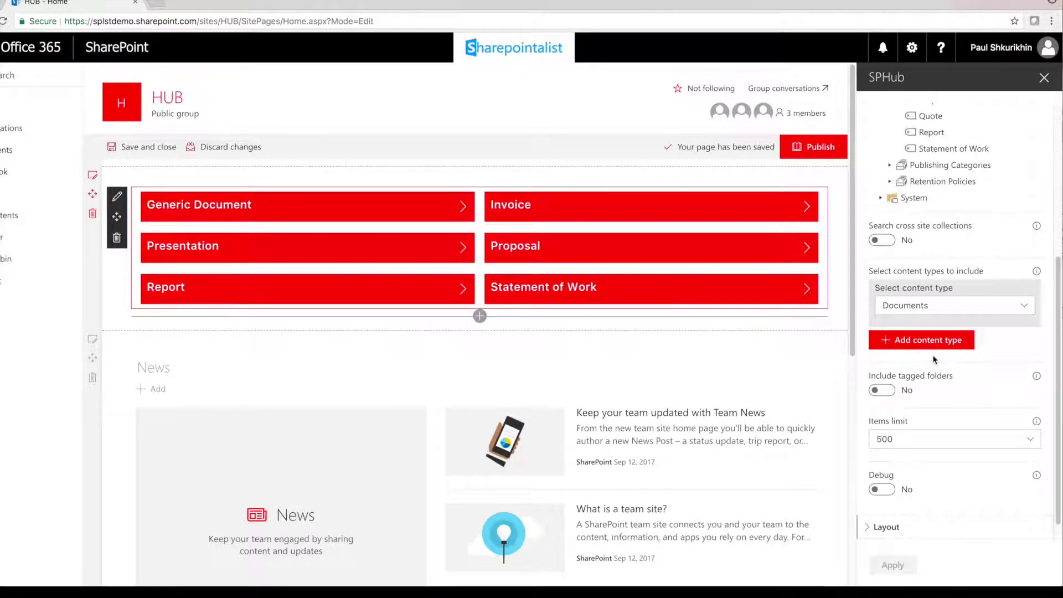
Add a second Metadata hierarchy grouping level using the Portal > Retention Policies term set, and apply.
{"action": "left_click", "coordinate": [869, 501]}
{"action": "scroll", "coordinate": [892, 487], "scroll_direction": "down", "scroll_amount": 6}
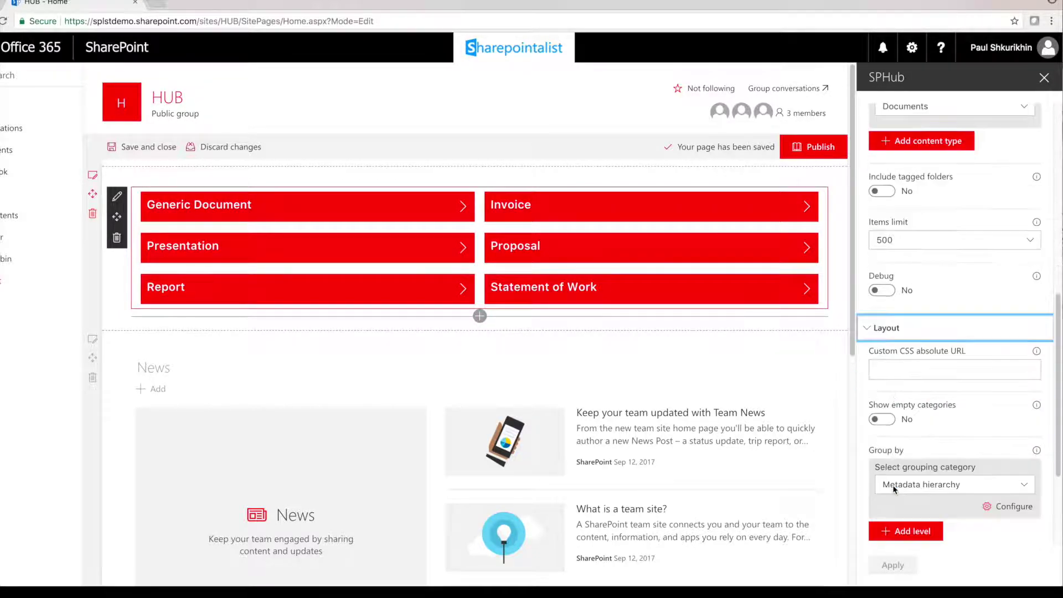
{"action": "left_click", "coordinate": [914, 433]}
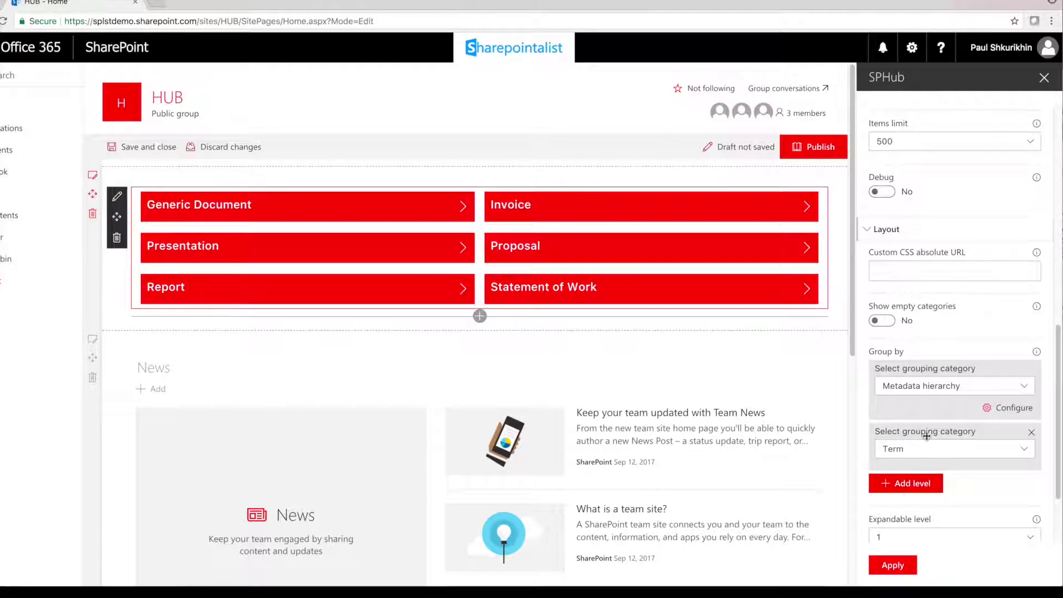
{"action": "left_click", "coordinate": [919, 448]}
{"action": "left_click", "coordinate": [932, 320]}
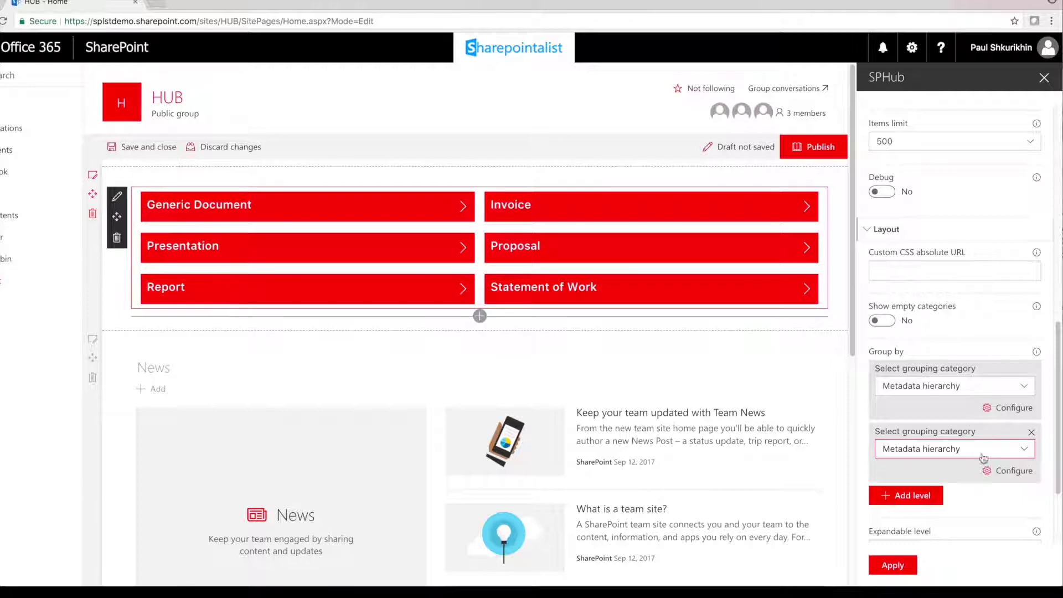
{"action": "left_click", "coordinate": [1008, 471]}
{"action": "left_click", "coordinate": [419, 280]}
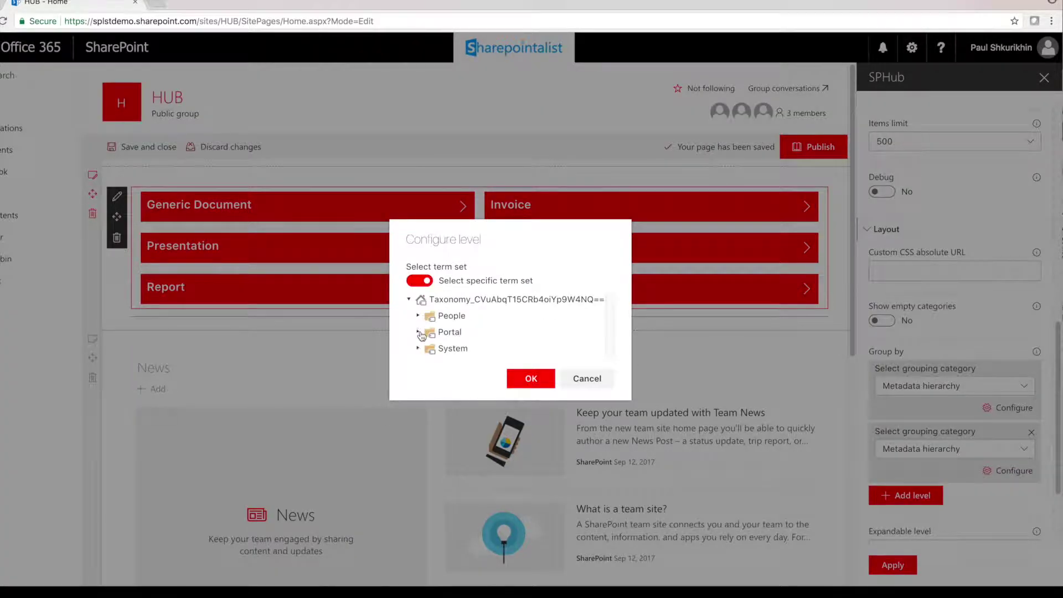
{"action": "left_click", "coordinate": [419, 332]}
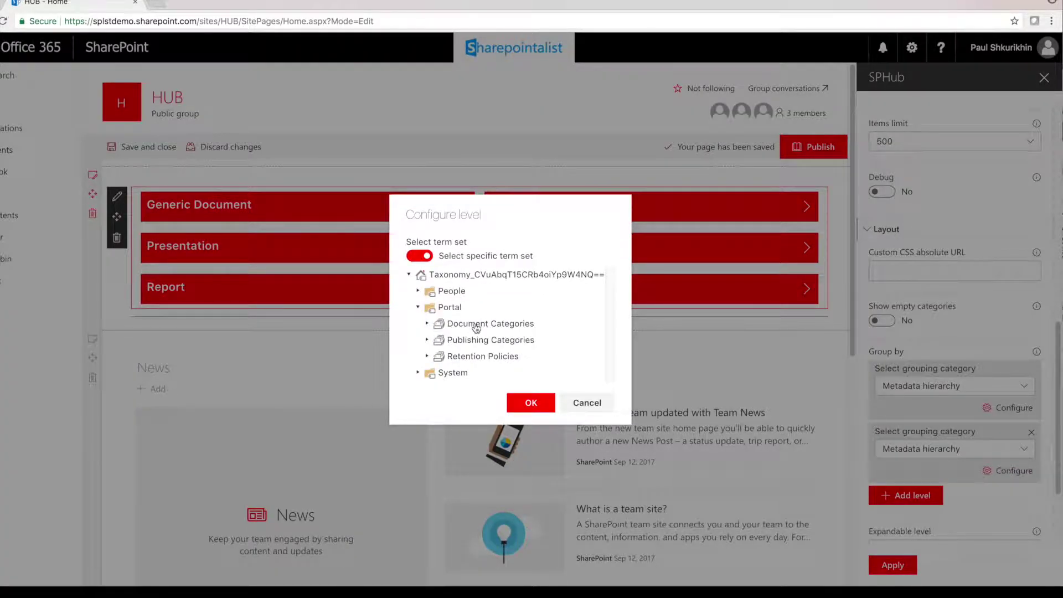
{"action": "left_click", "coordinate": [426, 356]}
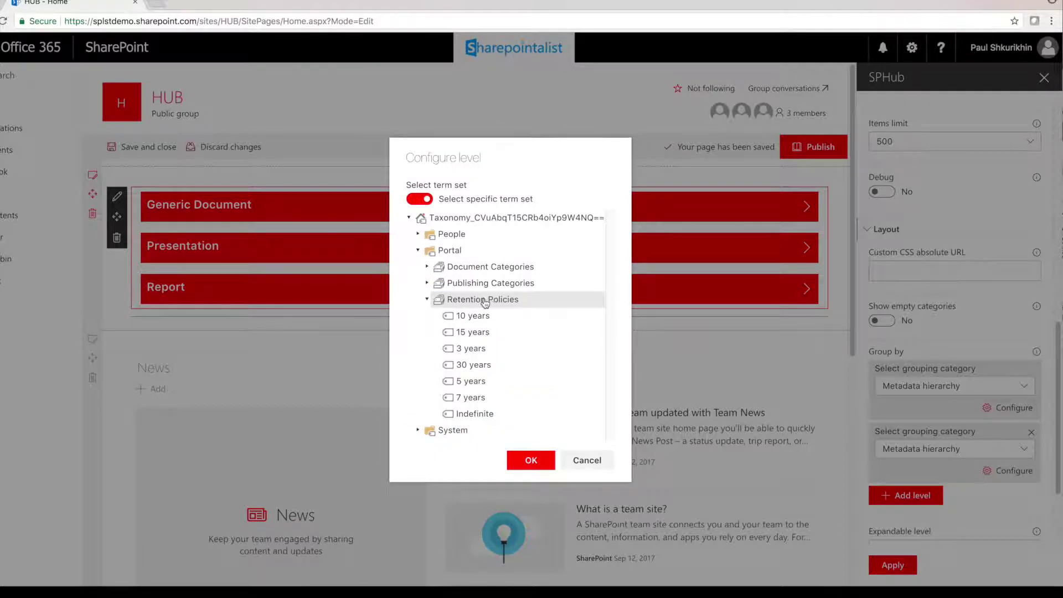
{"action": "left_click", "coordinate": [538, 460]}
{"action": "left_click", "coordinate": [893, 565]}
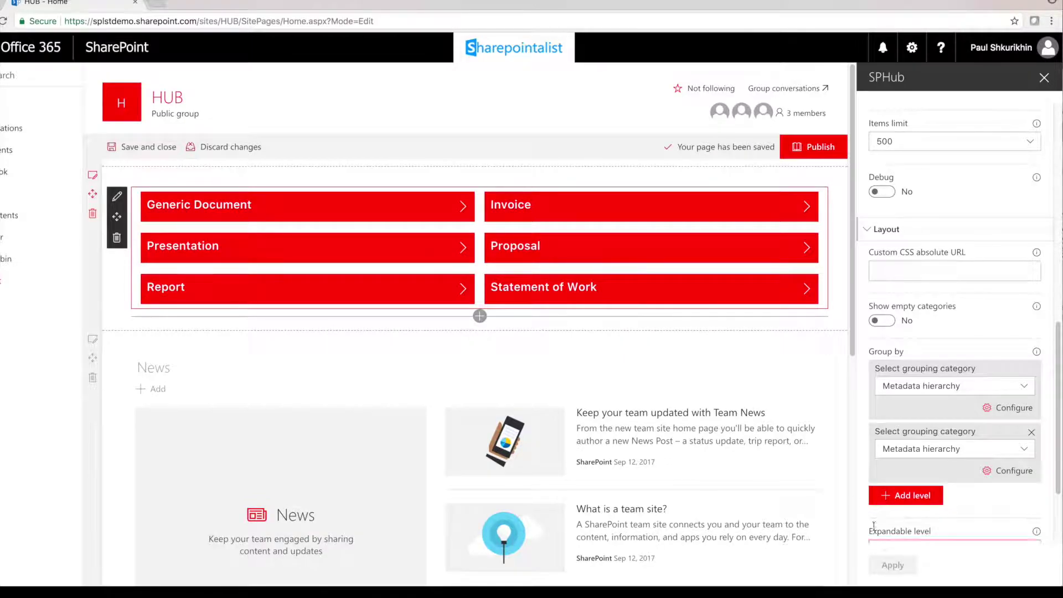
Expand Proposal, Presentation and Generic Document to check the retention-period groups.
{"action": "left_click", "coordinate": [602, 255]}
{"action": "left_click", "coordinate": [364, 247]}
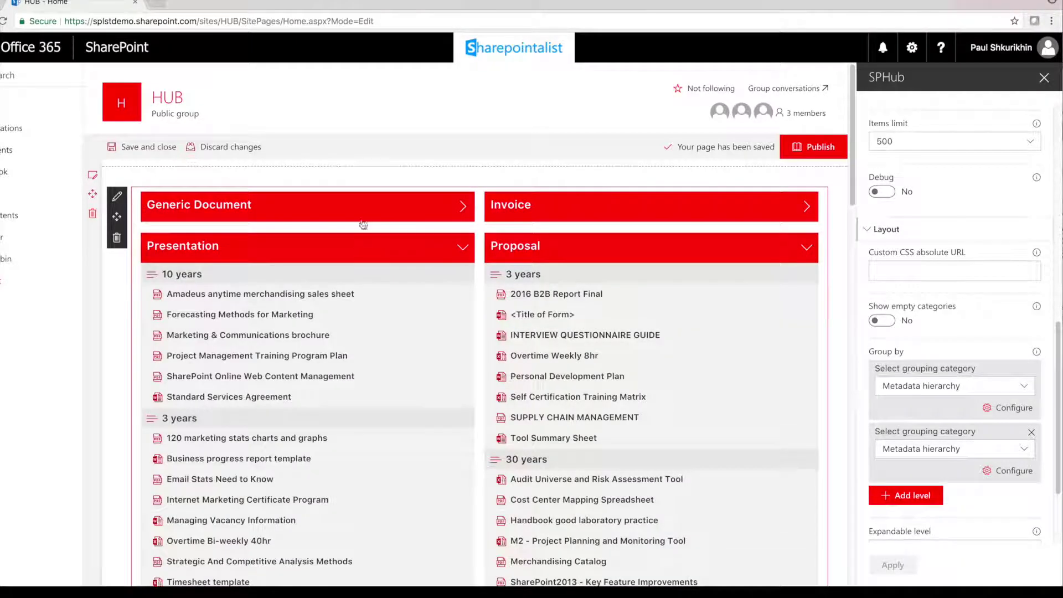
{"action": "left_click", "coordinate": [363, 211]}
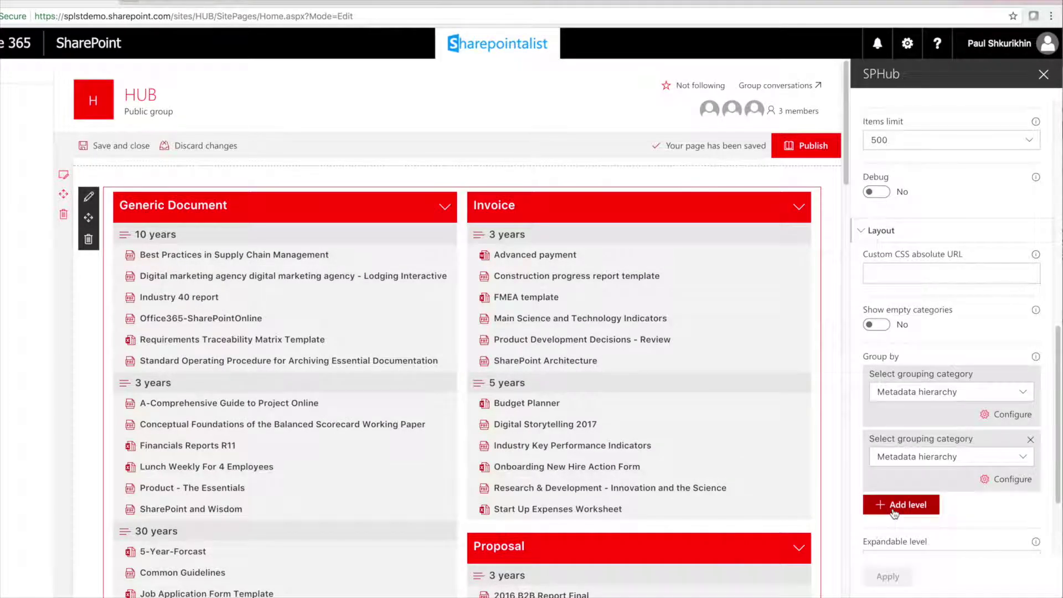
Add a third grouping level by Author and apply it.
{"action": "left_click", "coordinate": [894, 504]}
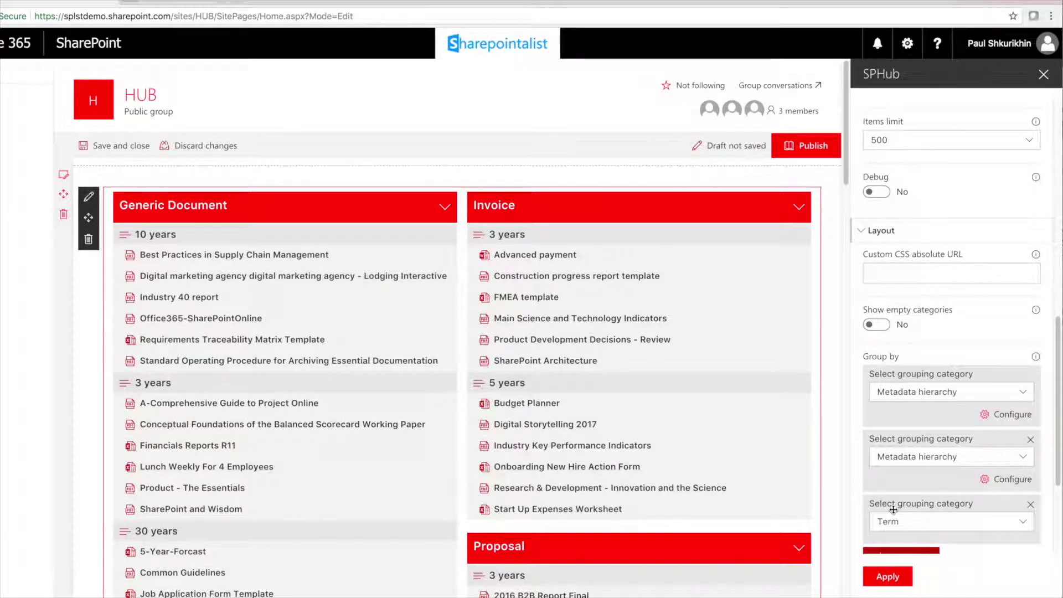
{"action": "scroll", "coordinate": [894, 510], "scroll_direction": "down", "scroll_amount": 1}
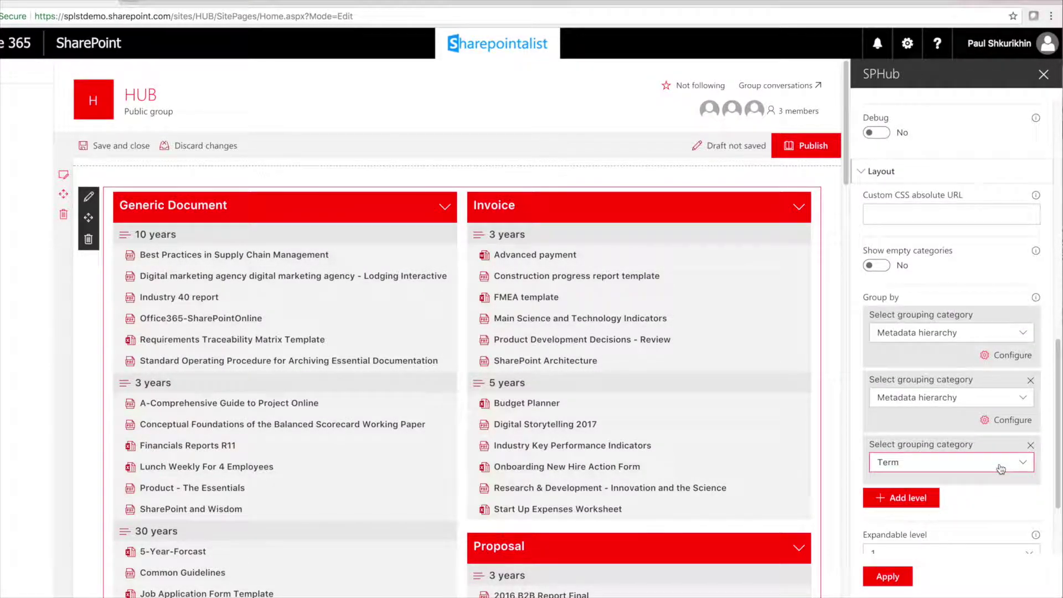
{"action": "left_click", "coordinate": [1001, 469]}
{"action": "left_click", "coordinate": [892, 439]}
{"action": "left_click", "coordinate": [888, 577]}
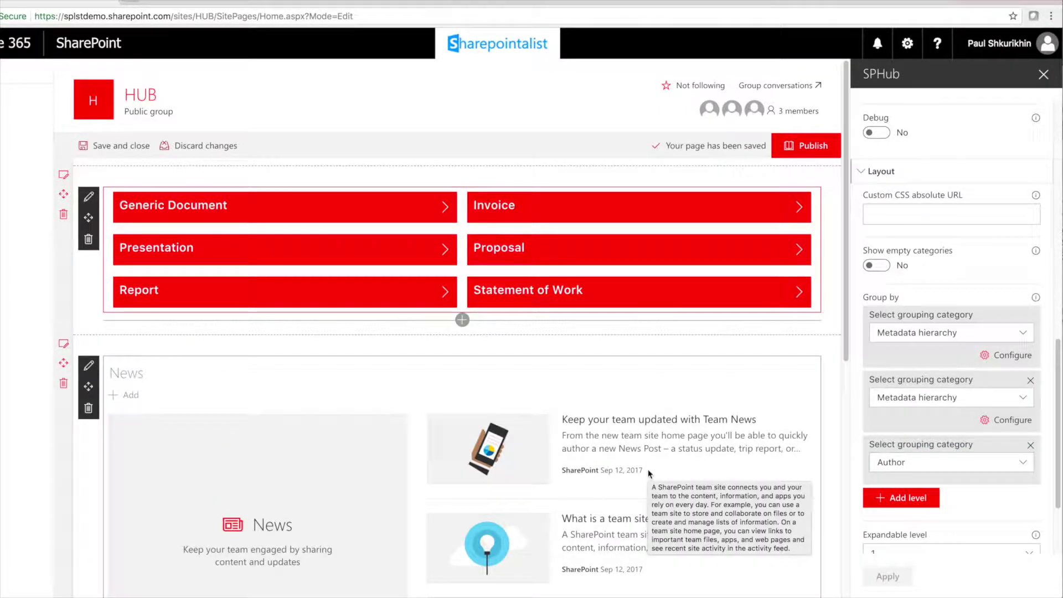
Review Generic Document, Invoice and Proposal groups, then drag Author above the retention-period level.
{"action": "left_click", "coordinate": [403, 215]}
{"action": "left_click", "coordinate": [530, 214]}
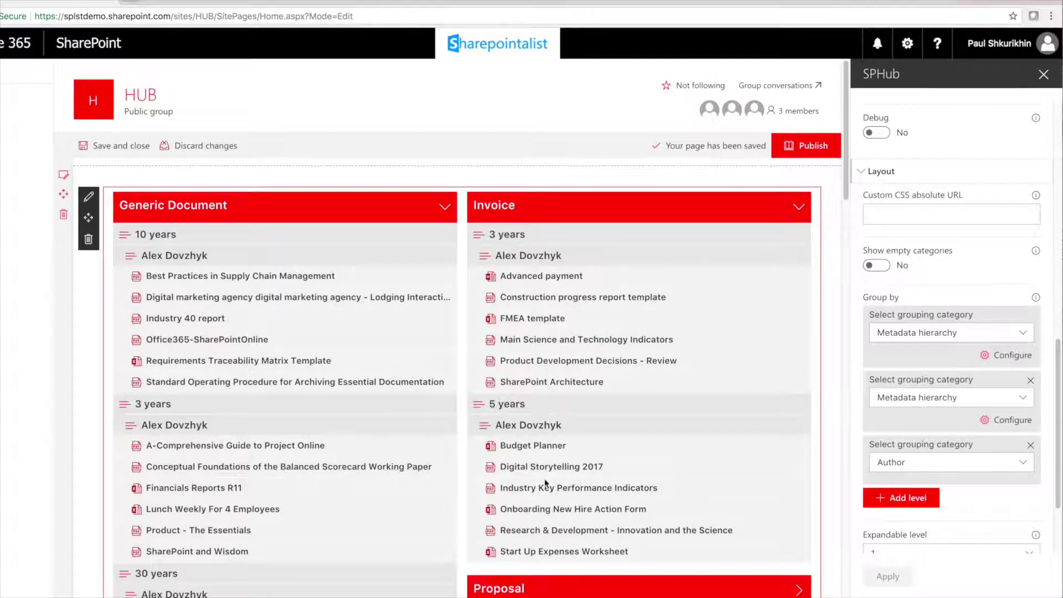
{"action": "scroll", "coordinate": [548, 388], "scroll_direction": "down", "scroll_amount": 2}
{"action": "left_click", "coordinate": [554, 501]}
{"action": "scroll", "coordinate": [556, 501], "scroll_direction": "down", "scroll_amount": 7}
{"action": "scroll", "coordinate": [557, 501], "scroll_direction": "down", "scroll_amount": 7}
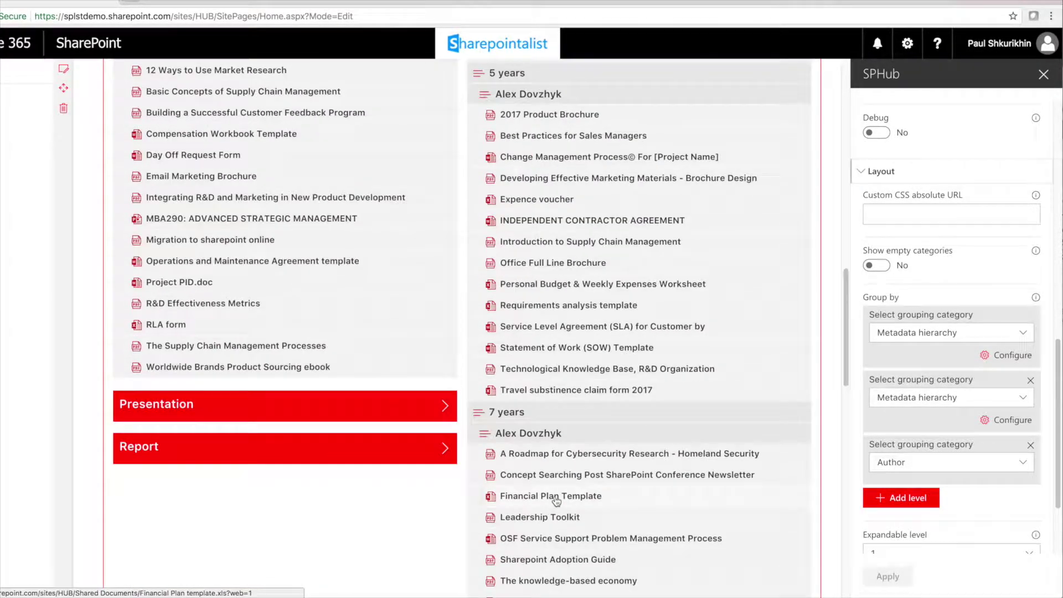
{"action": "scroll", "coordinate": [548, 376], "scroll_direction": "up", "scroll_amount": 10}
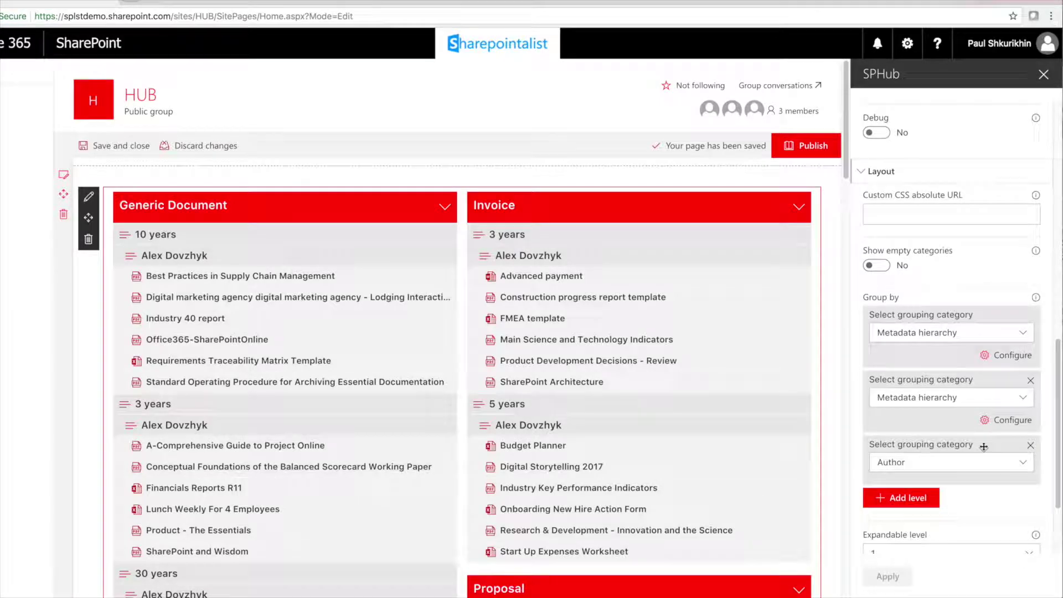
{"action": "left_click_drag", "start_coordinate": [984, 446], "coordinate": [983, 382]}
Apply the reordered grouping levels and check them by expanding and collapsing Invoice.
{"action": "left_click", "coordinate": [888, 576]}
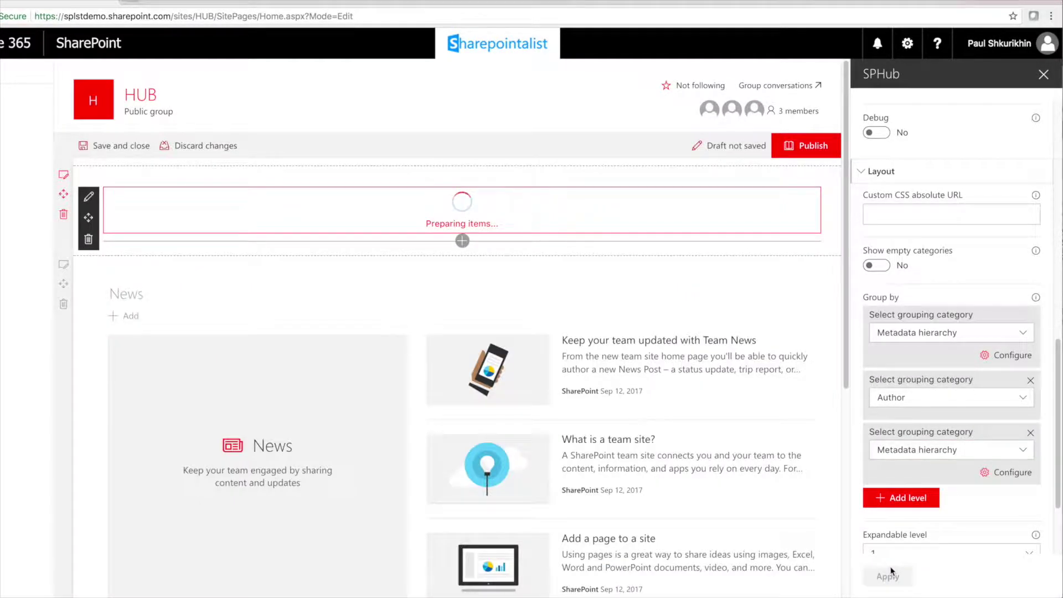
{"action": "left_click", "coordinate": [523, 217]}
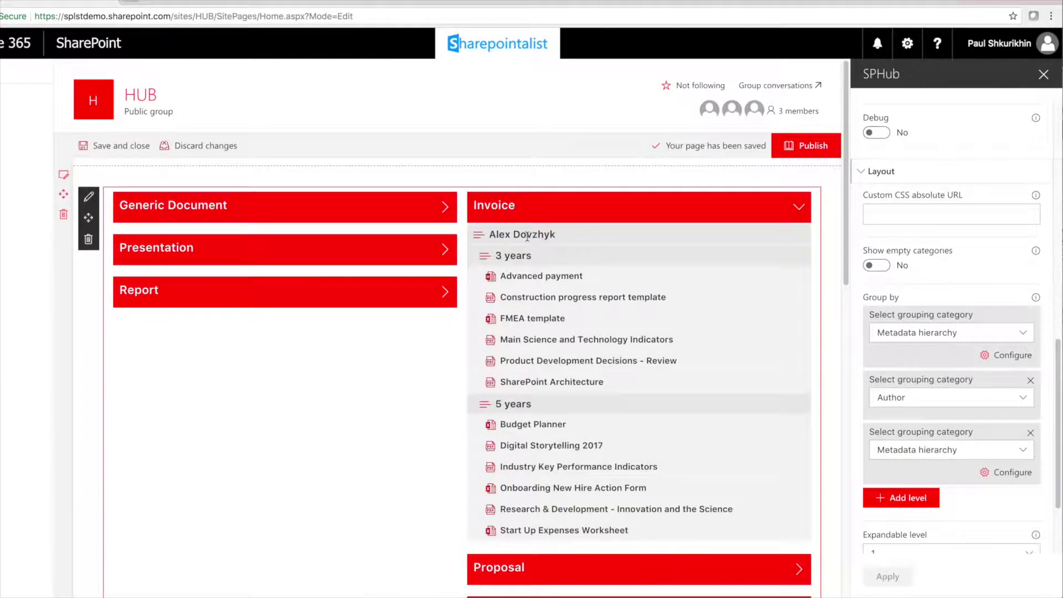
{"action": "left_click", "coordinate": [561, 221]}
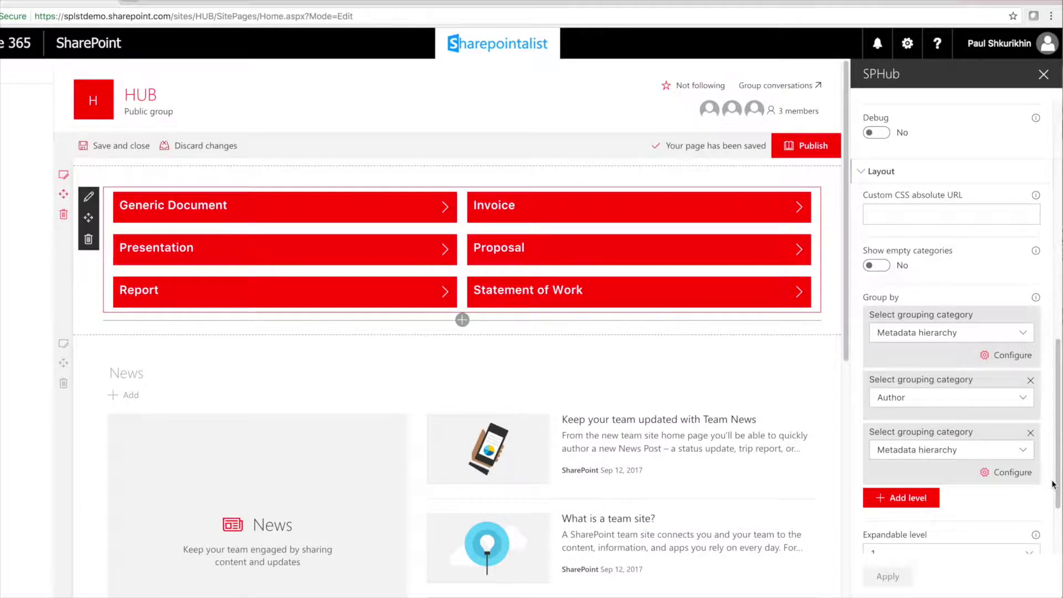
Set Expandable level to None so all groups show expanded, and apply.
{"action": "scroll", "coordinate": [951, 332], "scroll_direction": "down", "scroll_amount": 3}
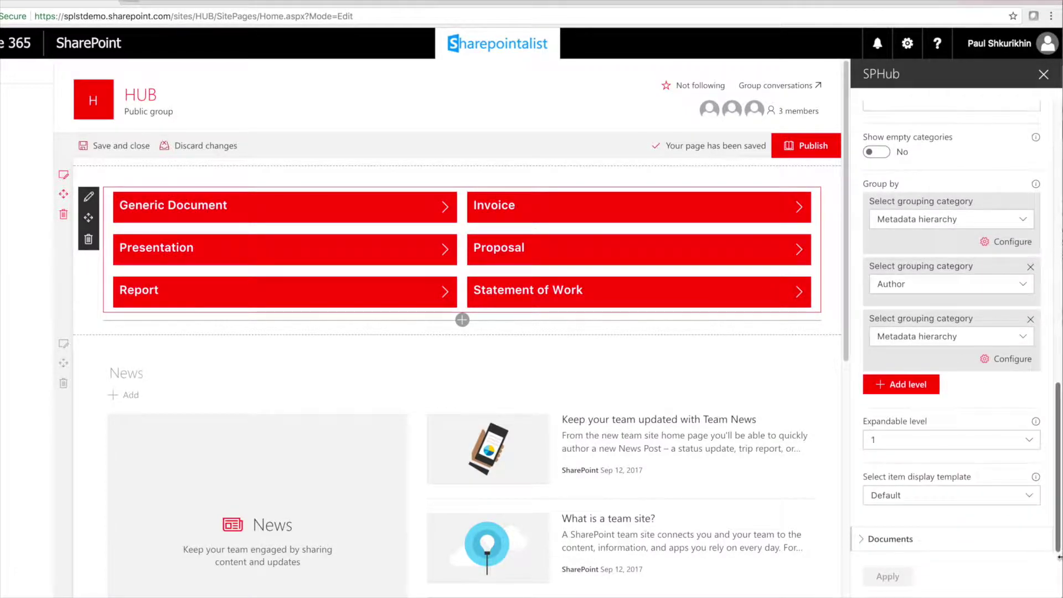
{"action": "left_click", "coordinate": [941, 439]}
{"action": "left_click", "coordinate": [885, 306]}
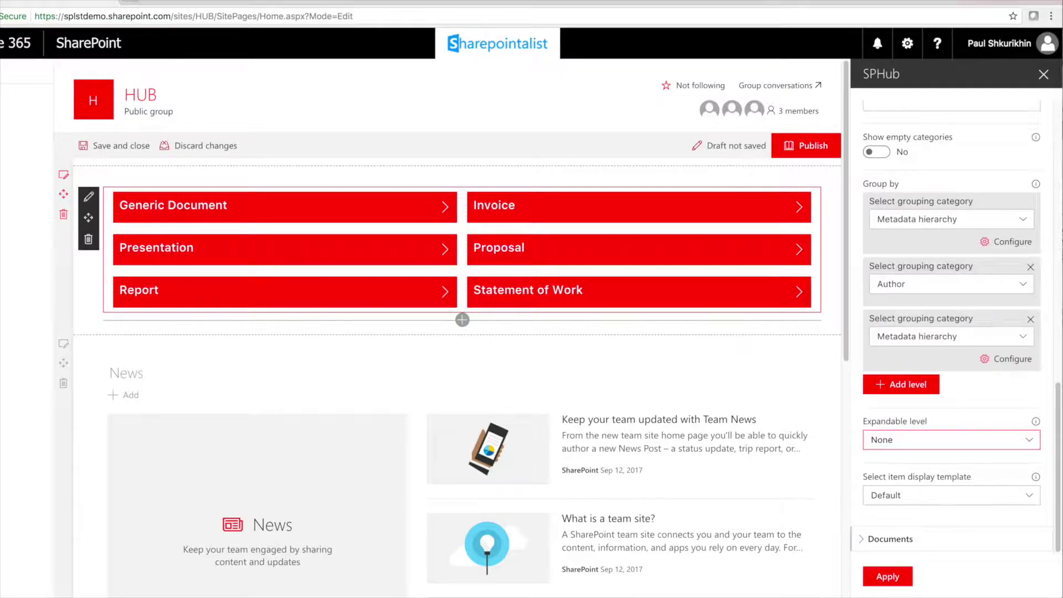
{"action": "left_click", "coordinate": [889, 577]}
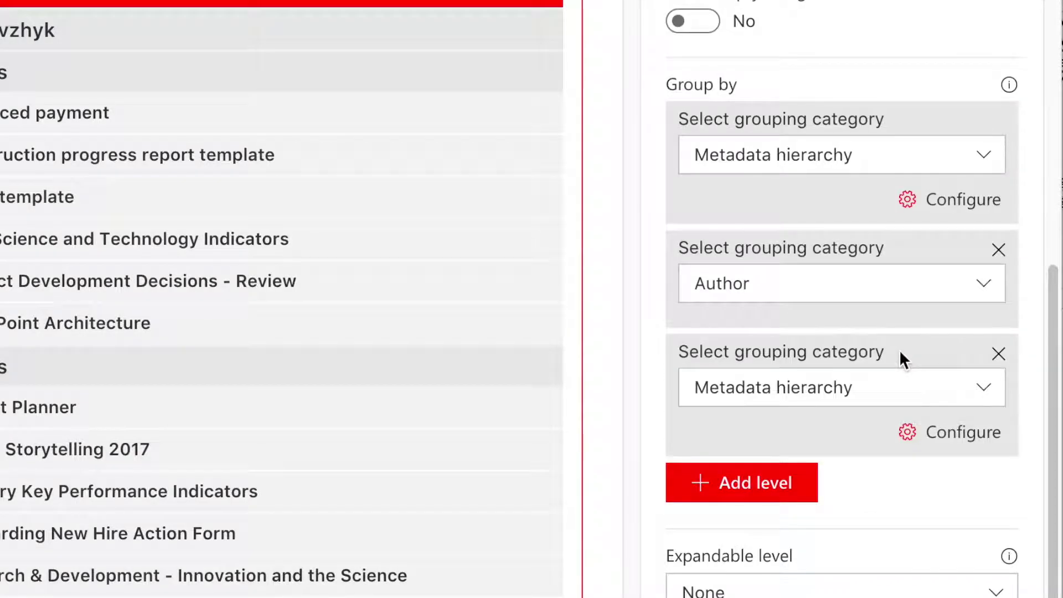
Remove the Author and second Metadata hierarchy grouping levels.
{"action": "left_click", "coordinate": [1000, 251]}
{"action": "left_click", "coordinate": [999, 250]}
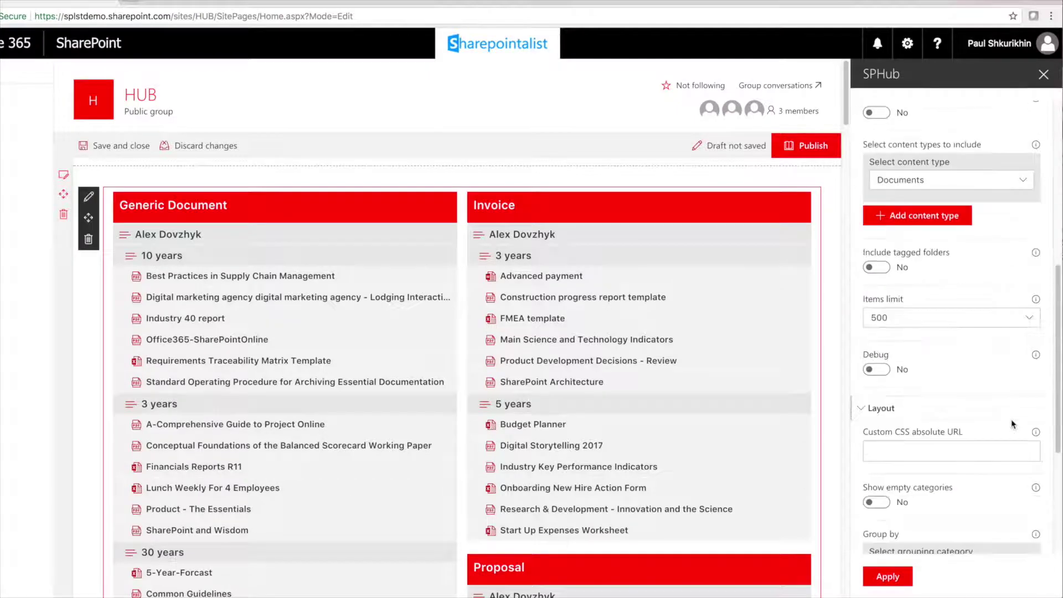
{"action": "scroll", "coordinate": [1013, 424], "scroll_direction": "up", "scroll_amount": 4}
{"action": "scroll", "coordinate": [1013, 424], "scroll_direction": "up", "scroll_amount": 4}
Select Publishing Categories in the term tree as the grouping terms and apply.
{"action": "left_click", "coordinate": [885, 419]}
{"action": "scroll", "coordinate": [885, 414], "scroll_direction": "down", "scroll_amount": 3}
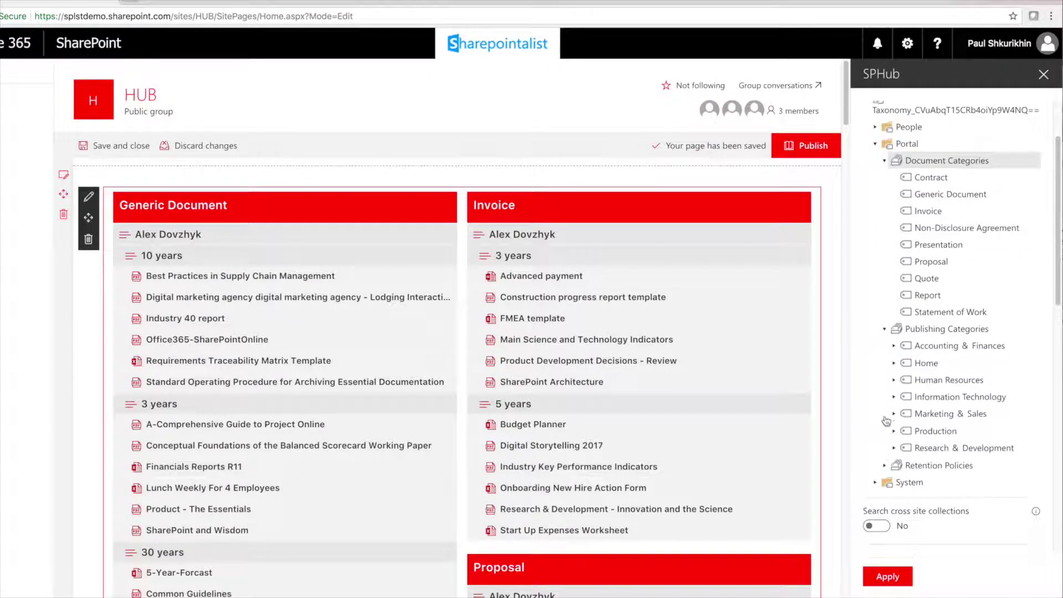
{"action": "scroll", "coordinate": [885, 414], "scroll_direction": "up", "scroll_amount": 1}
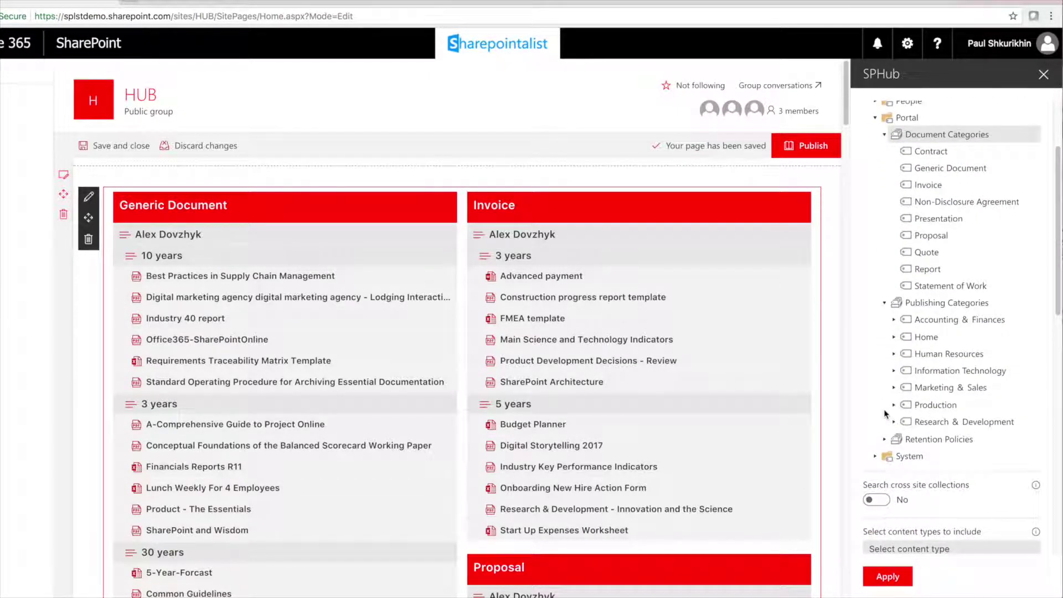
{"action": "scroll", "coordinate": [884, 413], "scroll_direction": "up", "scroll_amount": 2}
{"action": "left_click", "coordinate": [894, 336]}
{"action": "left_click", "coordinate": [904, 352]}
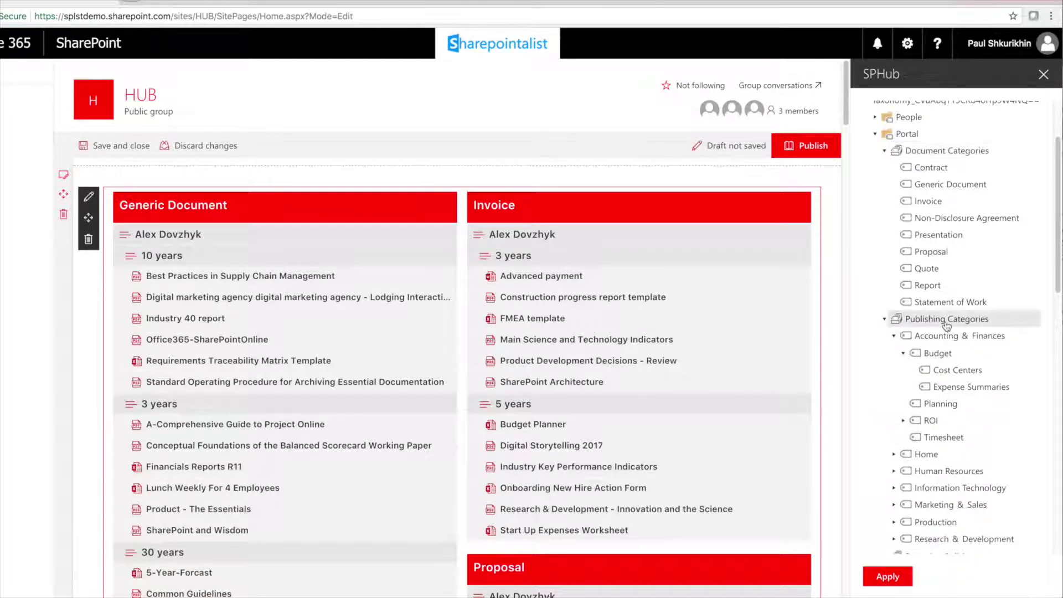
{"action": "left_click", "coordinate": [899, 575]}
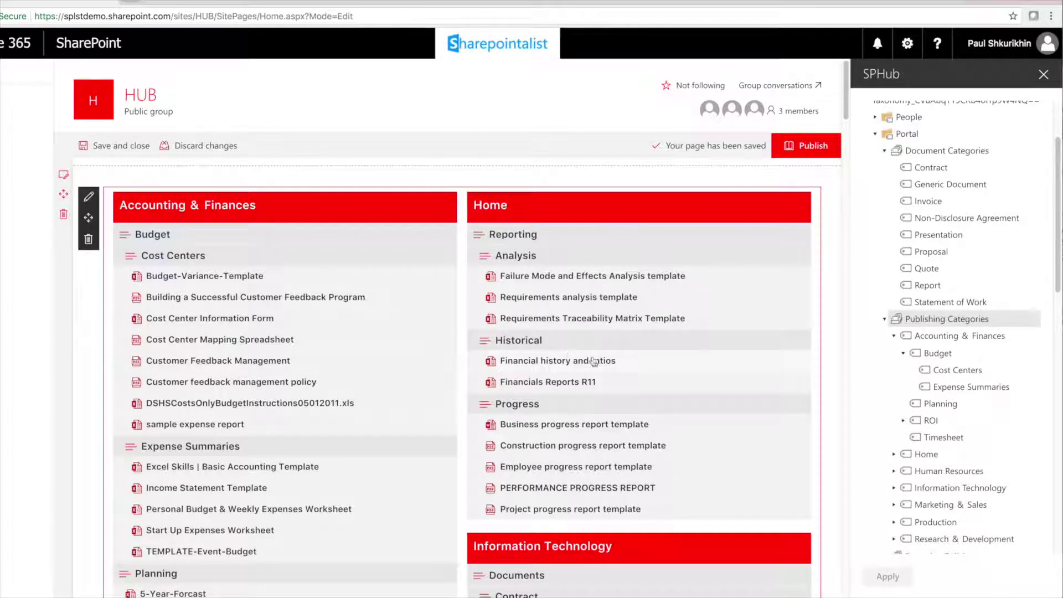
{"action": "scroll", "coordinate": [981, 468], "scroll_direction": "down", "scroll_amount": 10}
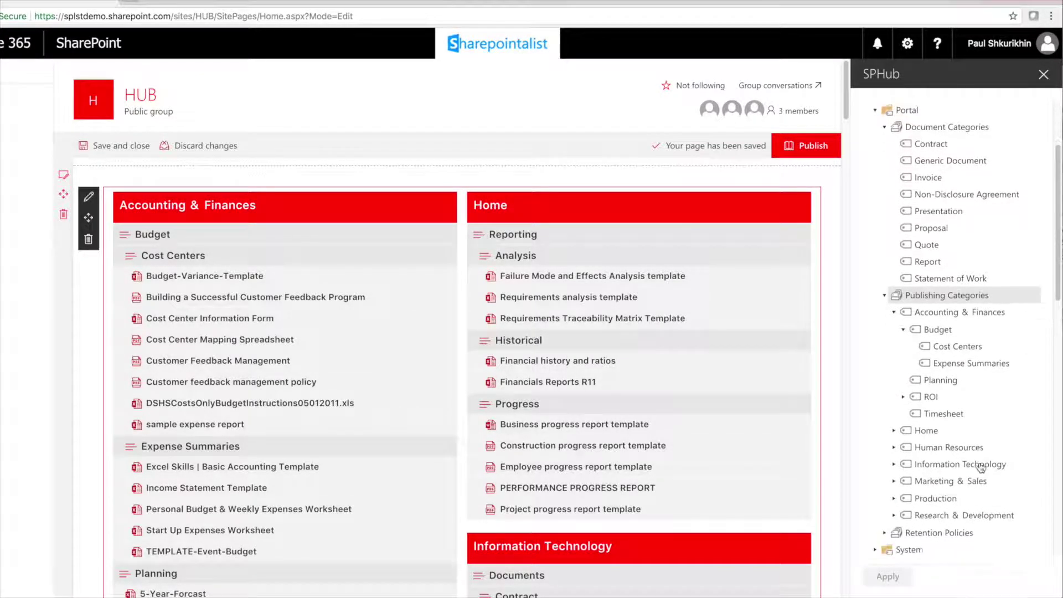
Add a Metadata hierarchy level restricted to the Document Categories term set, and apply.
{"action": "scroll", "coordinate": [981, 467], "scroll_direction": "down", "scroll_amount": 4}
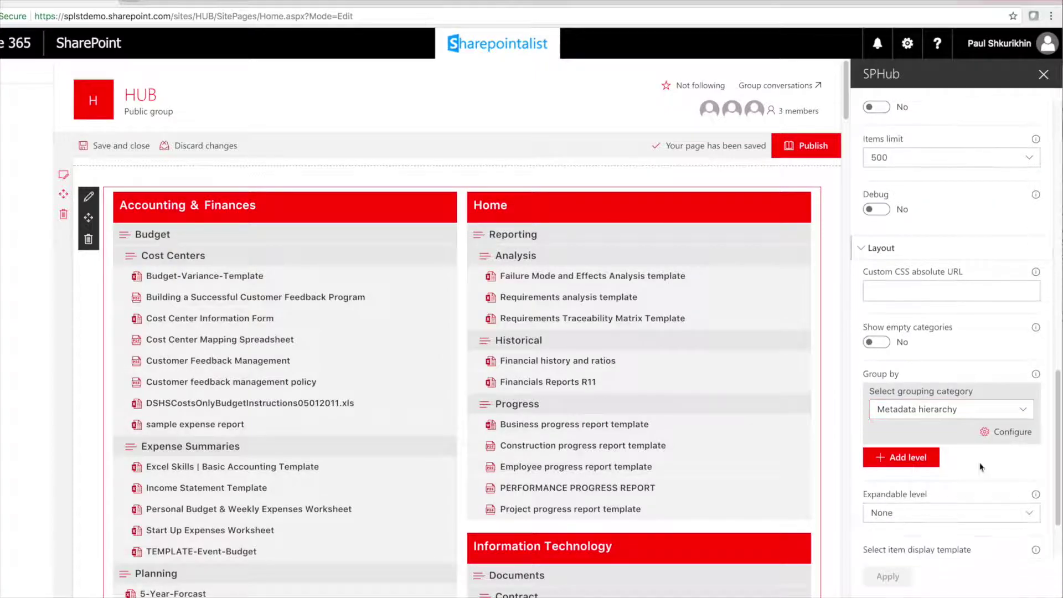
{"action": "left_click", "coordinate": [902, 458]}
{"action": "scroll", "coordinate": [908, 460], "scroll_direction": "down", "scroll_amount": 2}
{"action": "left_click", "coordinate": [957, 432]}
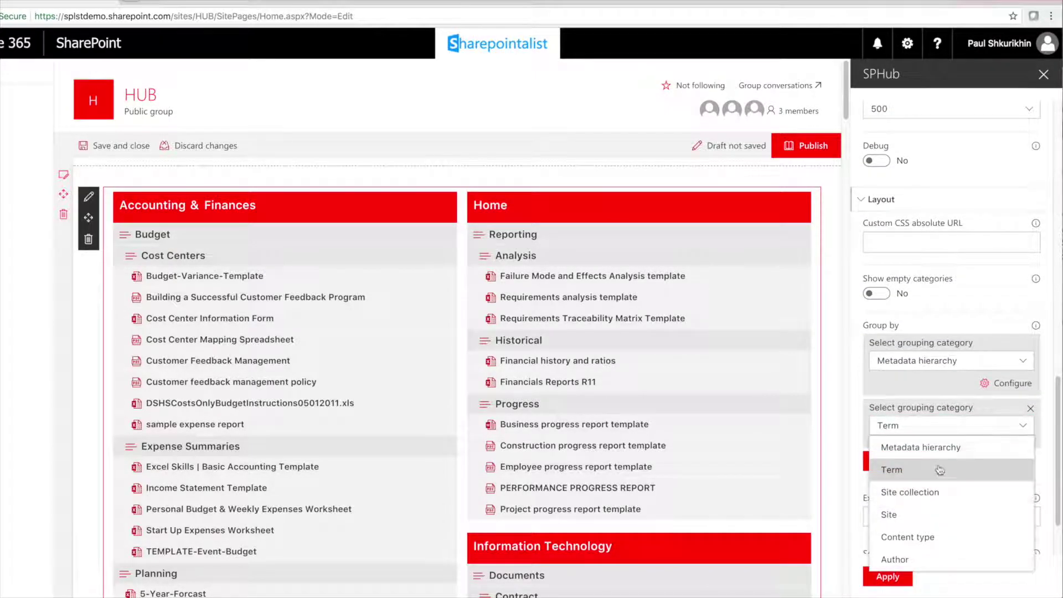
{"action": "left_click", "coordinate": [914, 443]}
{"action": "left_click", "coordinate": [1010, 448]}
{"action": "left_click", "coordinate": [401, 324]}
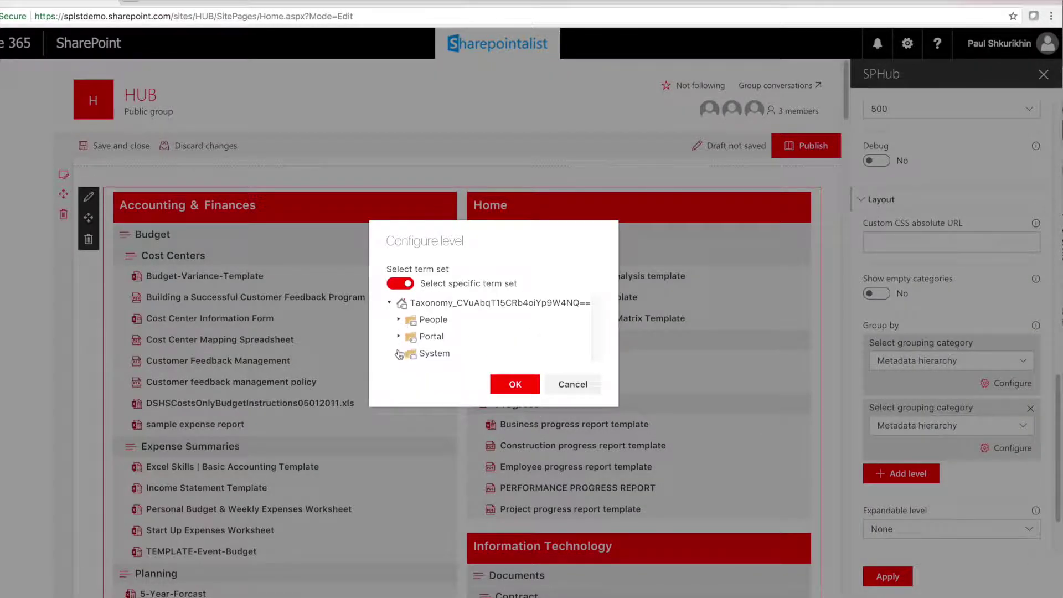
{"action": "left_click", "coordinate": [471, 328]}
{"action": "left_click", "coordinate": [526, 411]}
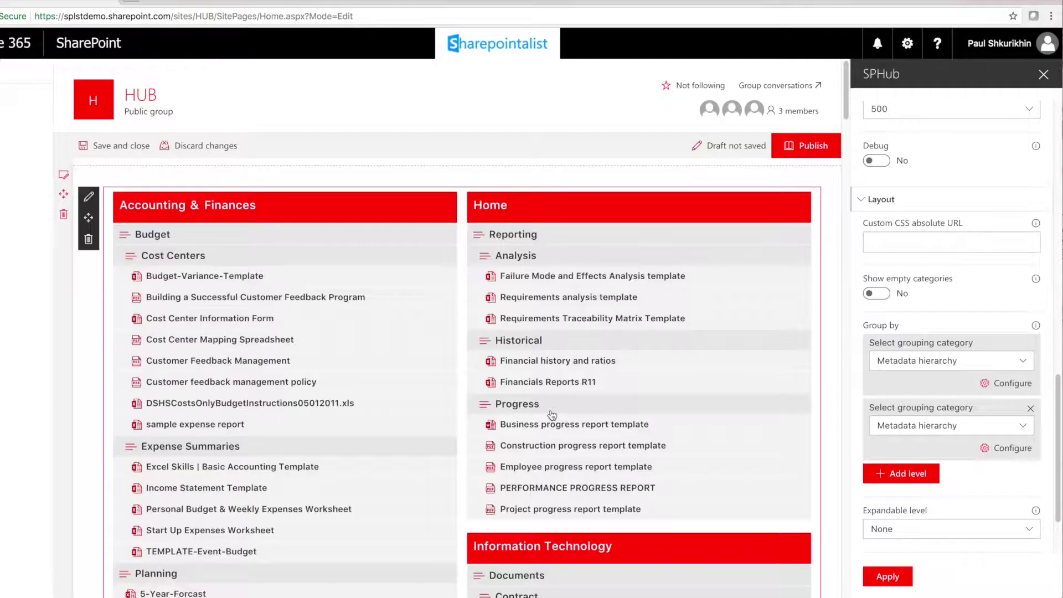
{"action": "left_click", "coordinate": [889, 577]}
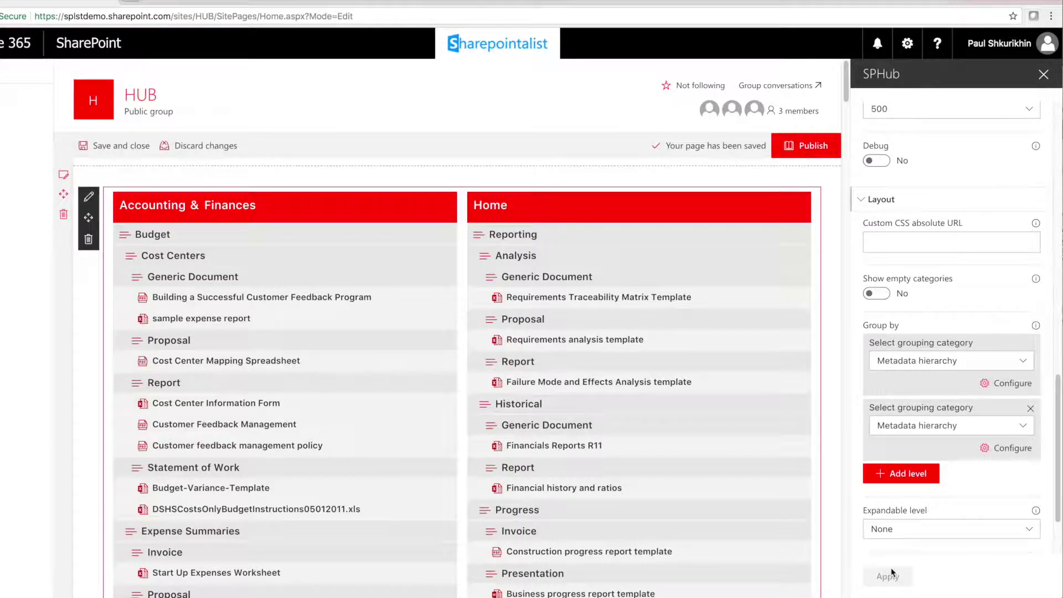
Review the web part settings, keeping the items limit at 500.
{"action": "left_click", "coordinate": [927, 241]}
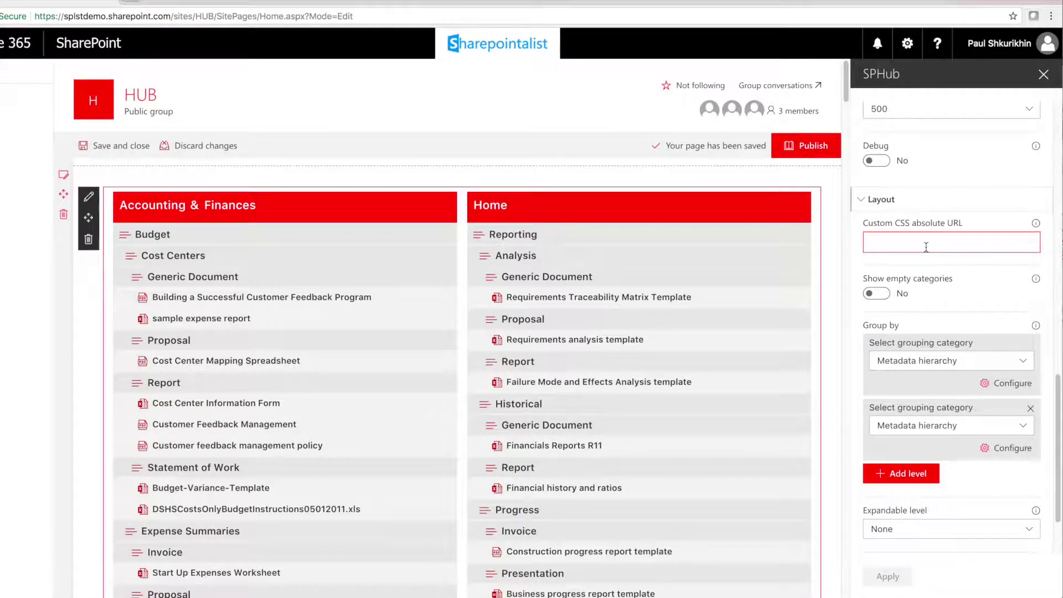
{"action": "scroll", "coordinate": [927, 247], "scroll_direction": "up", "scroll_amount": 4}
{"action": "left_click", "coordinate": [1007, 259]}
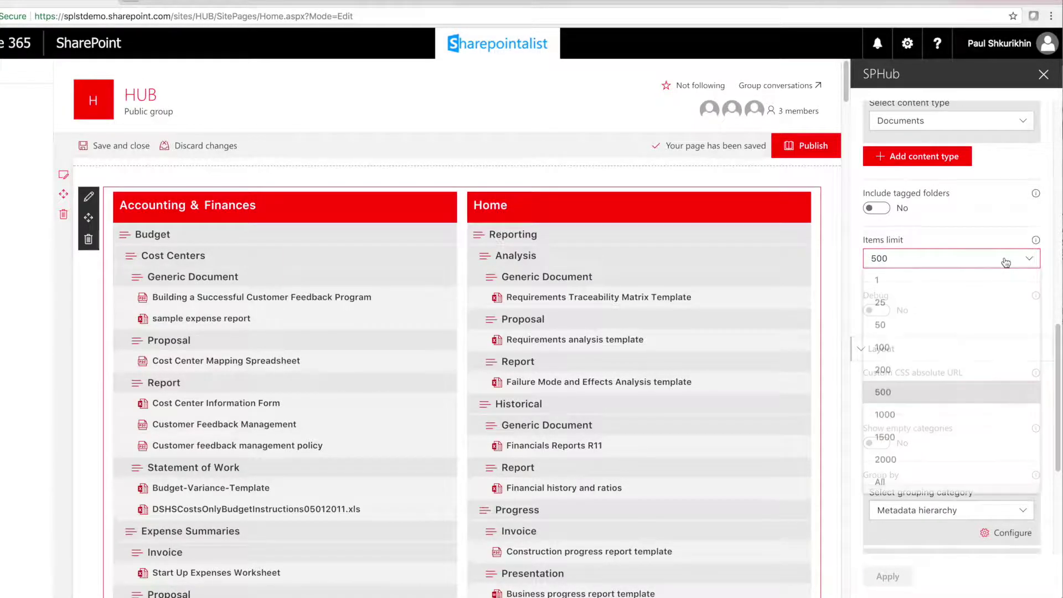
{"action": "left_click", "coordinate": [1006, 259]}
{"action": "left_click", "coordinate": [948, 389]}
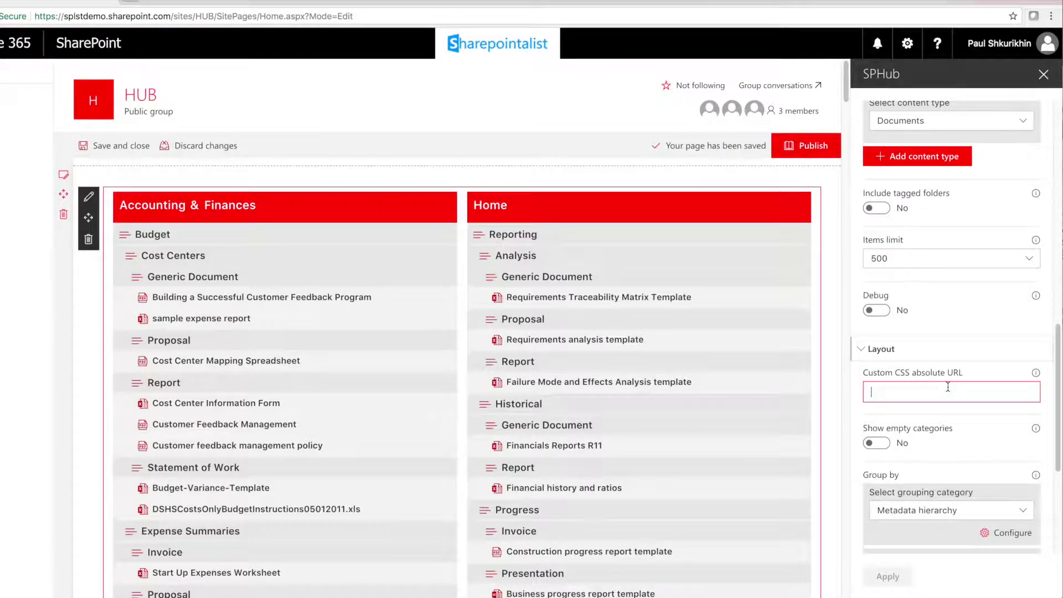
{"action": "scroll", "coordinate": [948, 387], "scroll_direction": "down", "scroll_amount": 4}
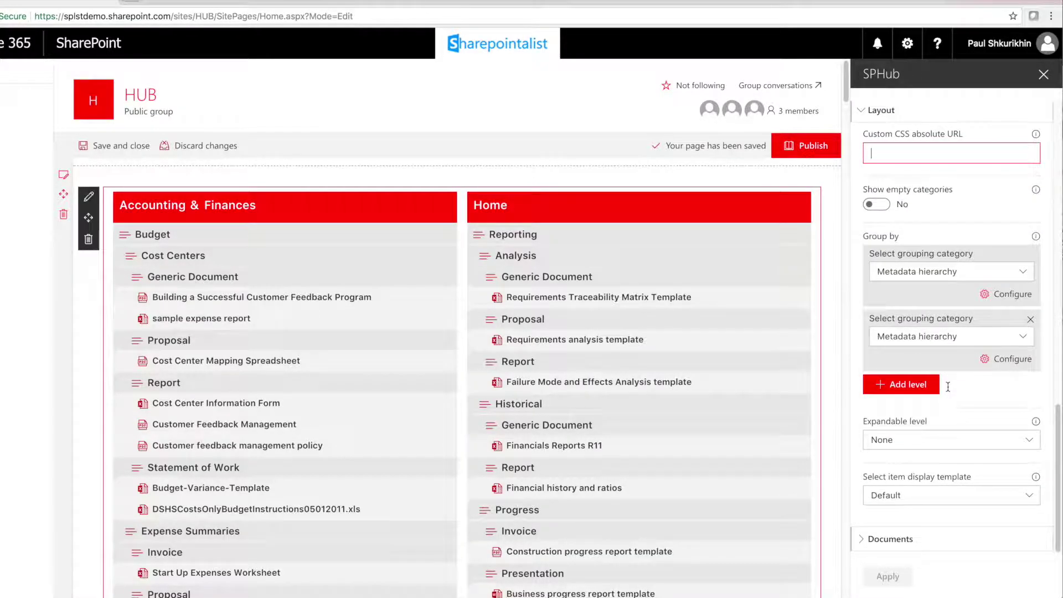
Choose the Auto item display template, turn Show views count to Yes, and apply.
{"action": "left_click", "coordinate": [1030, 496]}
{"action": "left_click", "coordinate": [885, 474]}
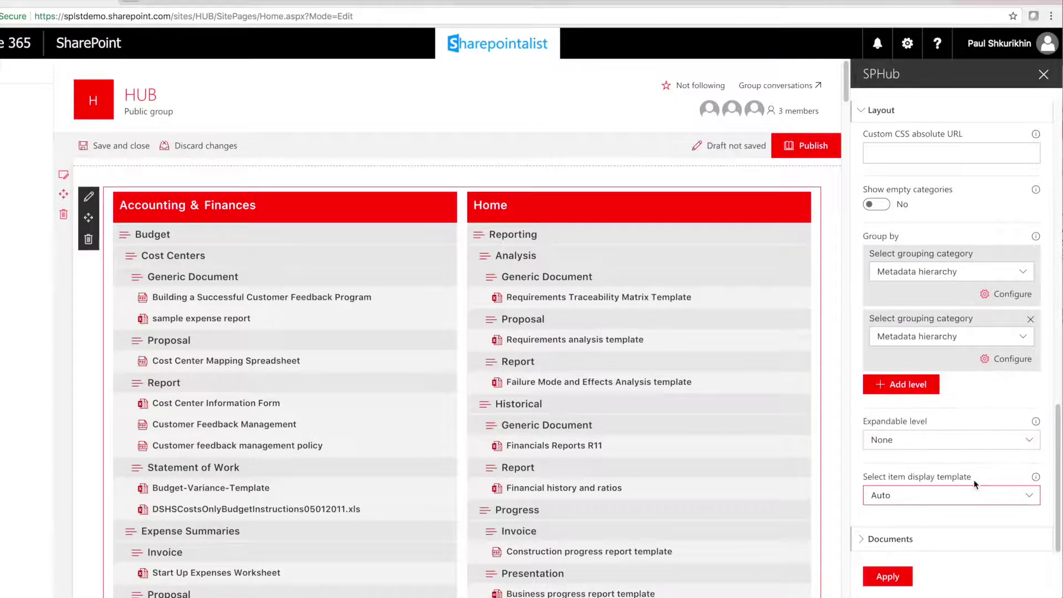
{"action": "left_click", "coordinate": [865, 540]}
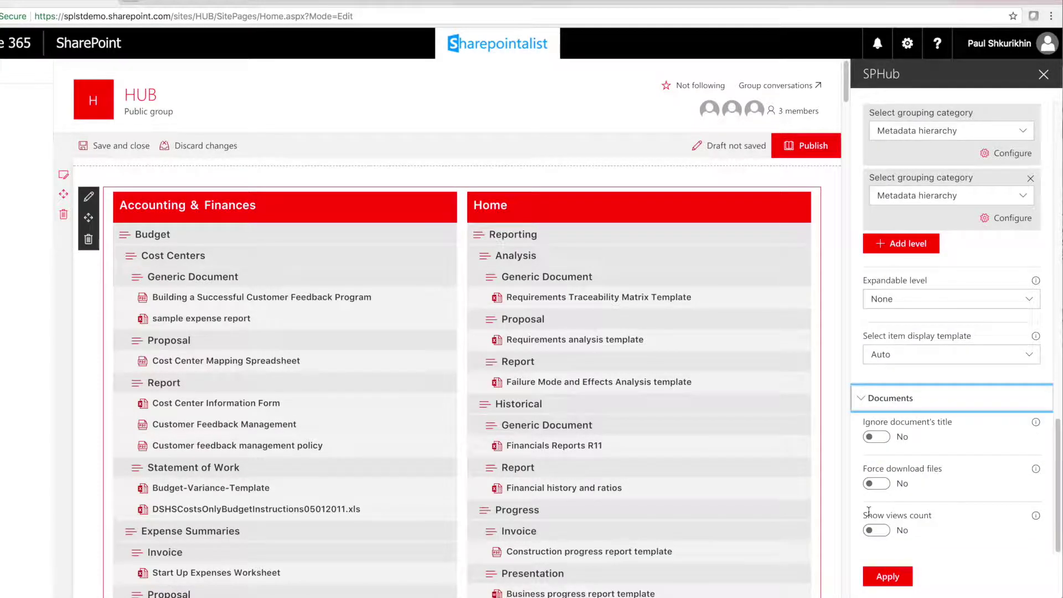
{"action": "left_click", "coordinate": [871, 529]}
{"action": "left_click", "coordinate": [886, 575]}
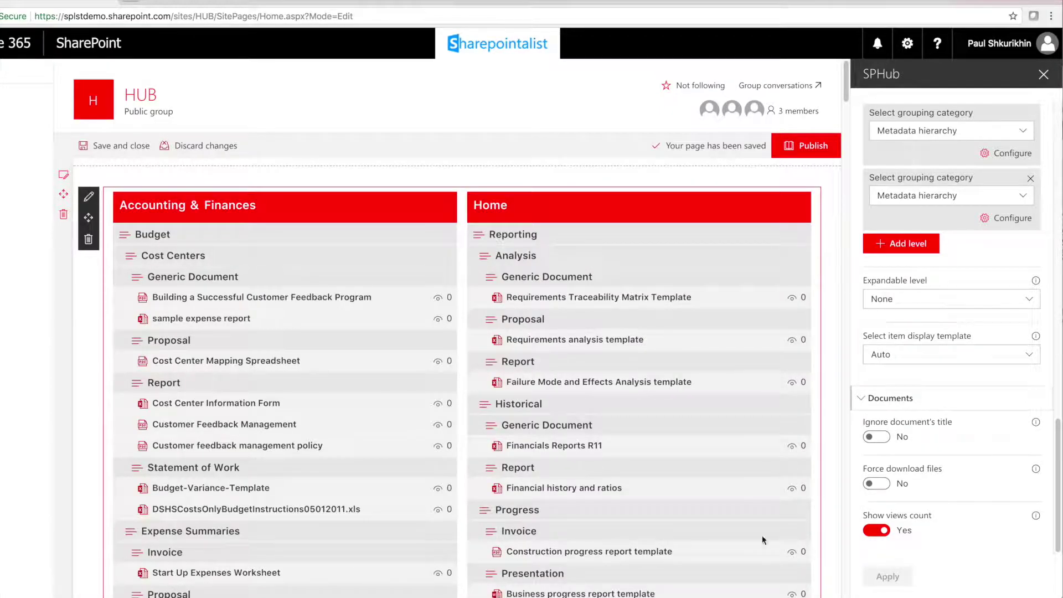
{"action": "scroll", "coordinate": [762, 540], "scroll_direction": "down", "scroll_amount": 5}
{"action": "mouse_move", "coordinate": [514, 430]}
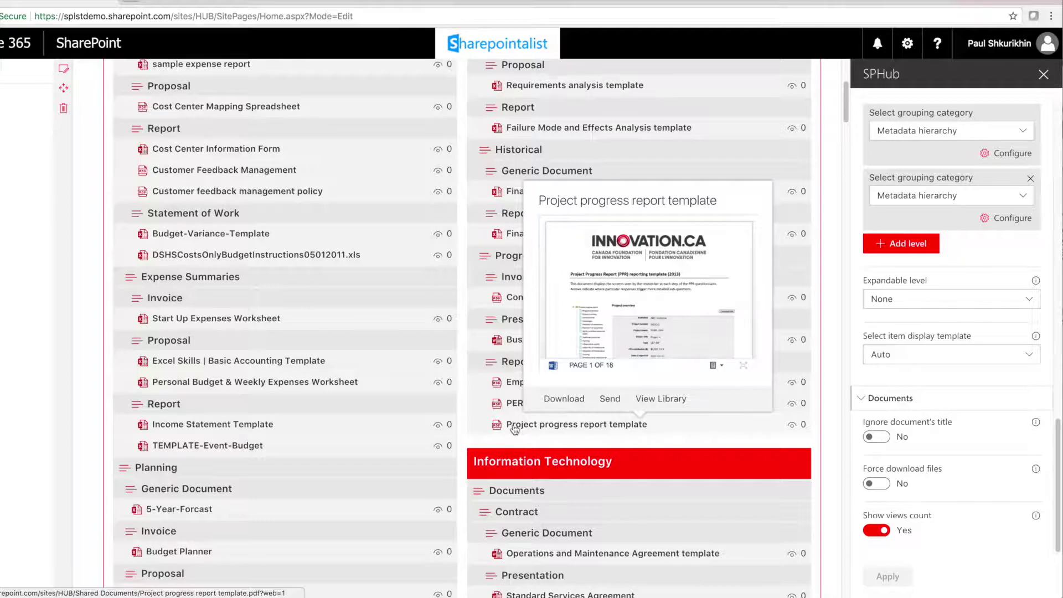
{"action": "mouse_move", "coordinate": [299, 361]}
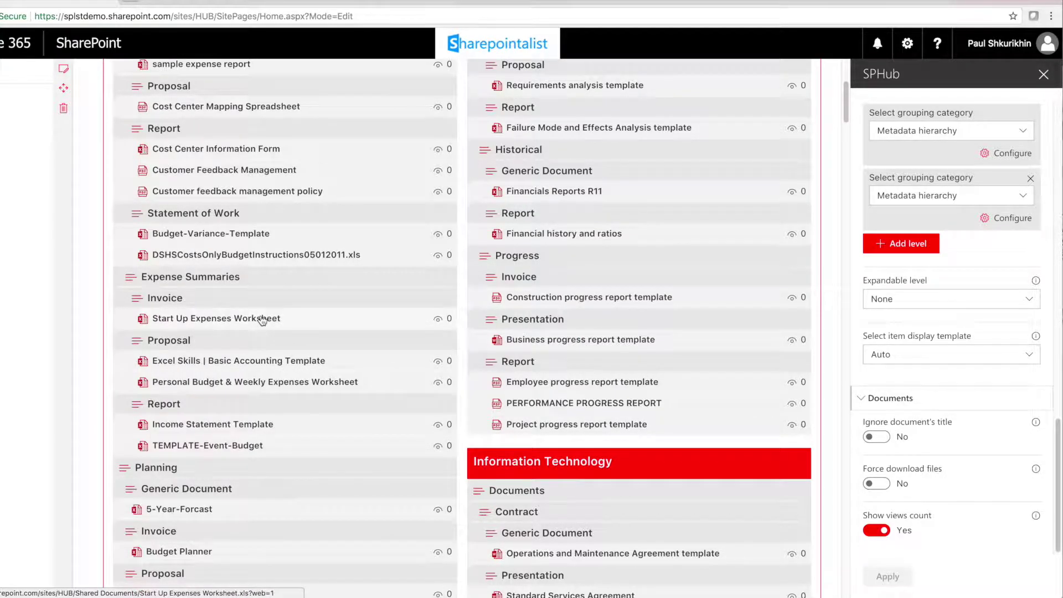
{"action": "mouse_move", "coordinate": [262, 321]}
{"action": "mouse_move", "coordinate": [1036, 336]}
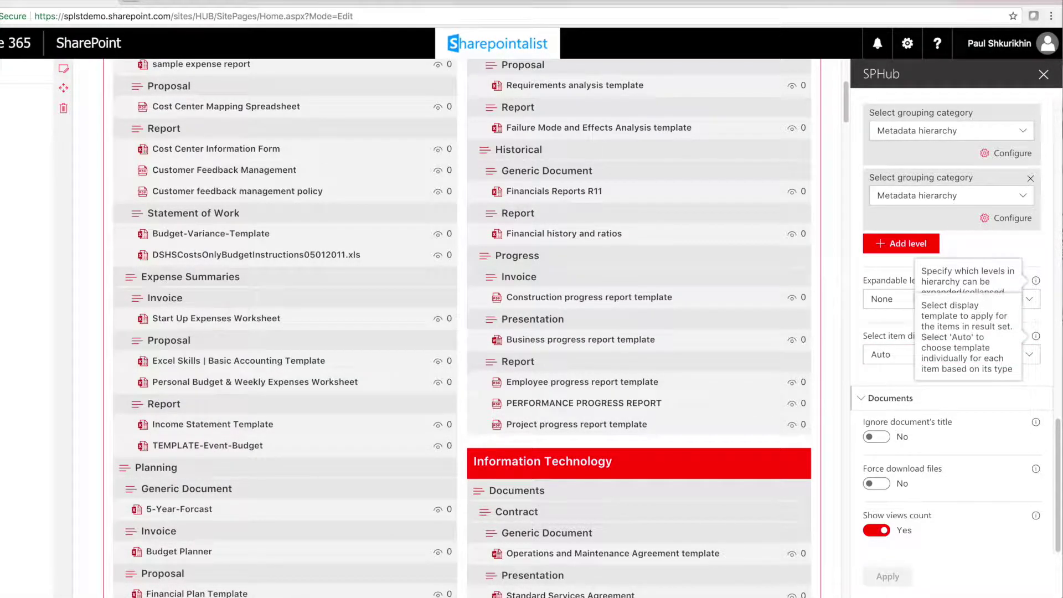